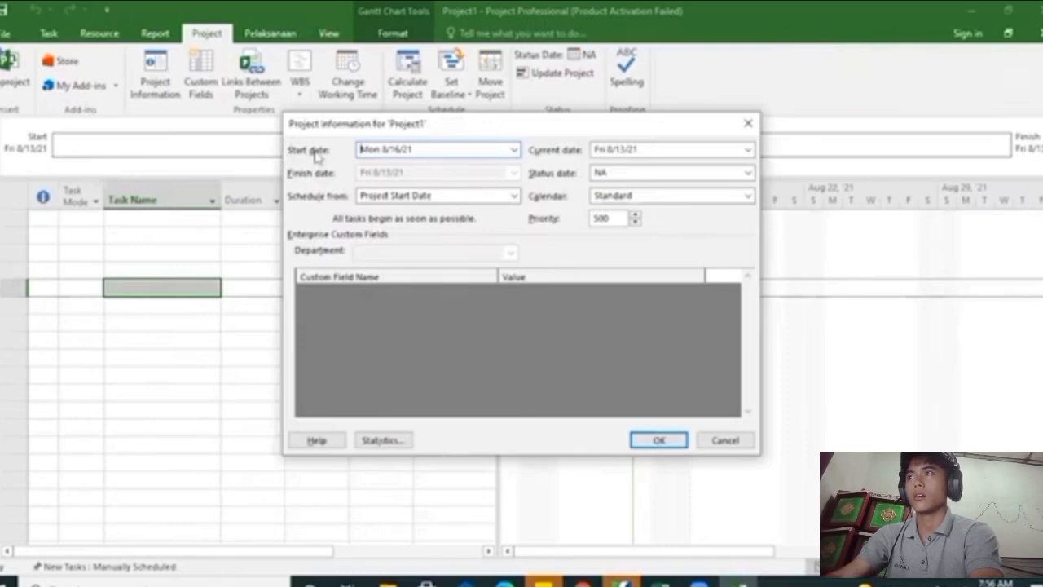
Confirm the project information with a start date of Mon 8/16/21
{"action": "left_click", "coordinate": [657, 439]}
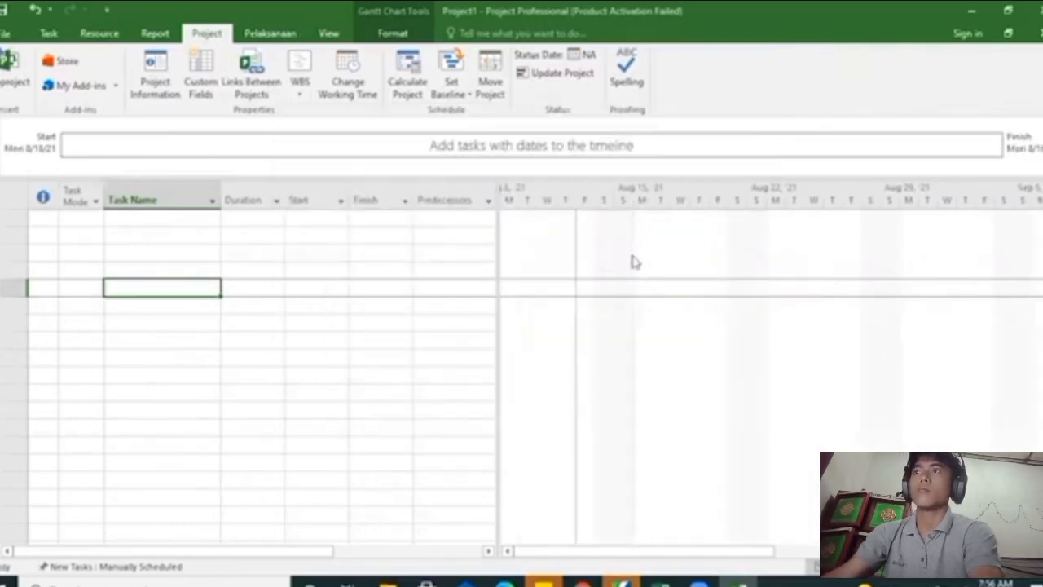
Change the Gantt chart timescale's bottom tier label to the numeric day format "1, 2, ..."
{"action": "right_click", "coordinate": [650, 205]}
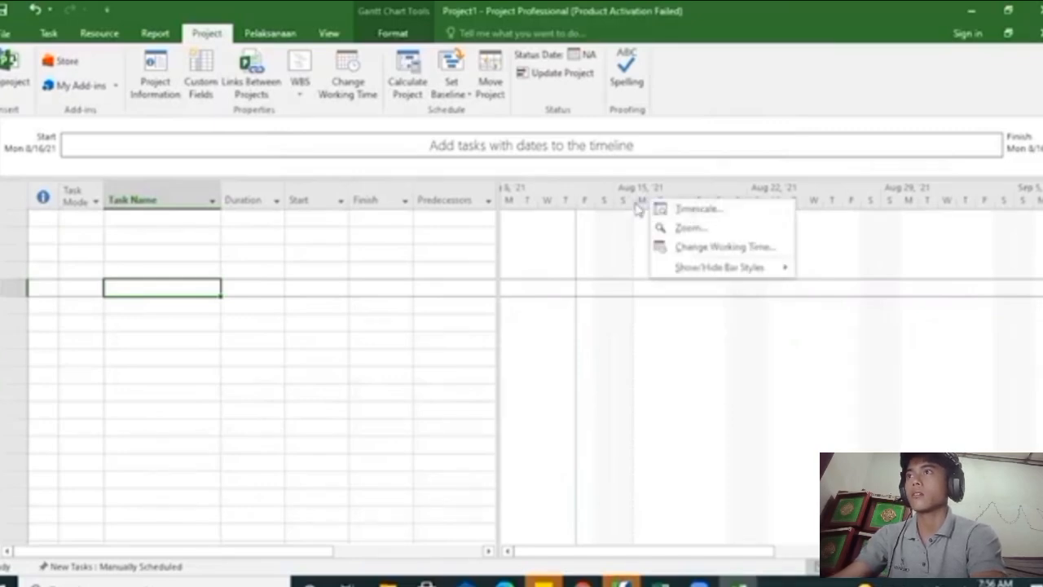
{"action": "left_click", "coordinate": [677, 211]}
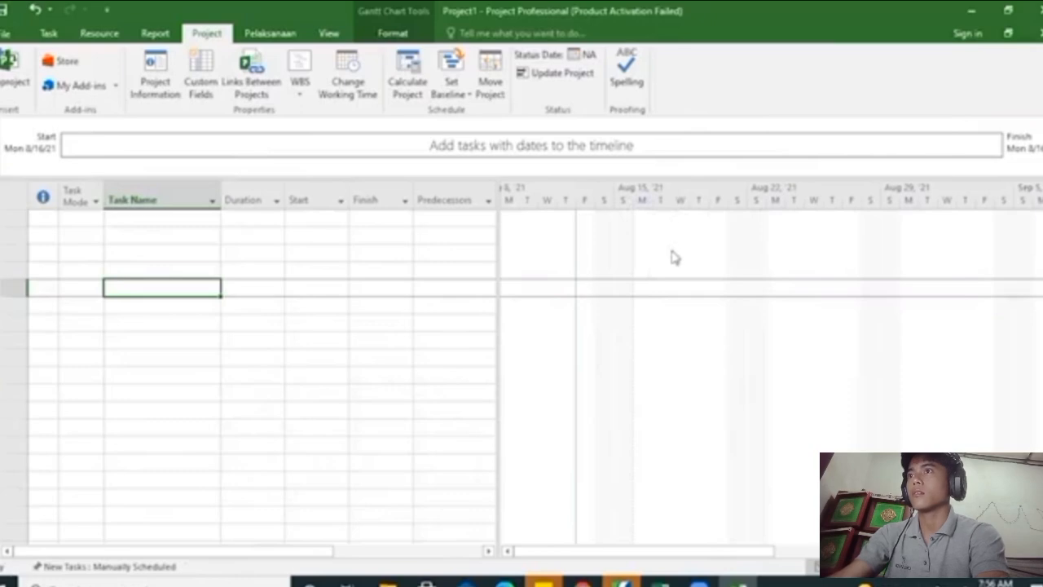
{"action": "left_click", "coordinate": [432, 188]}
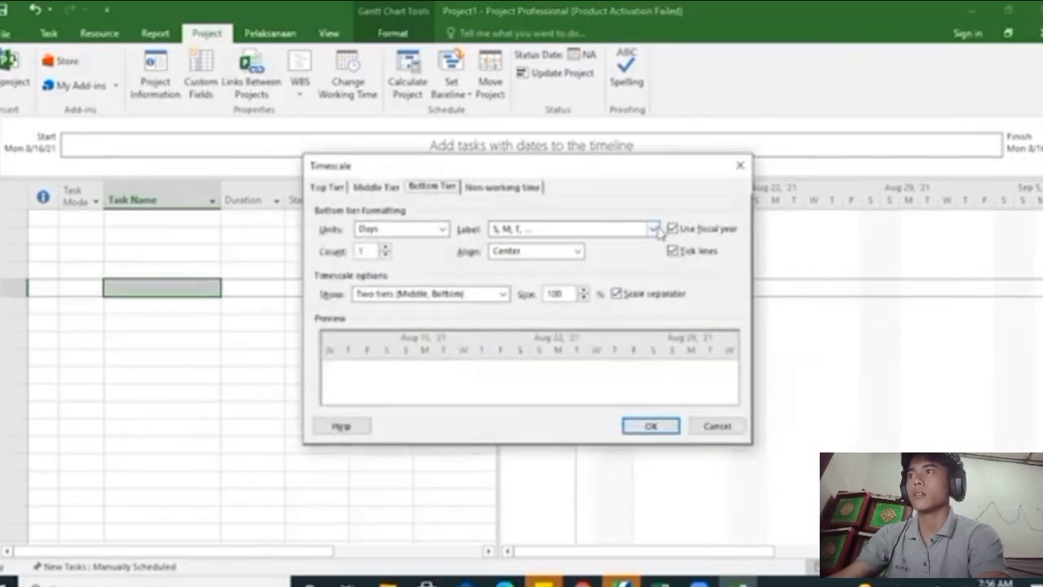
{"action": "left_click", "coordinate": [655, 229]}
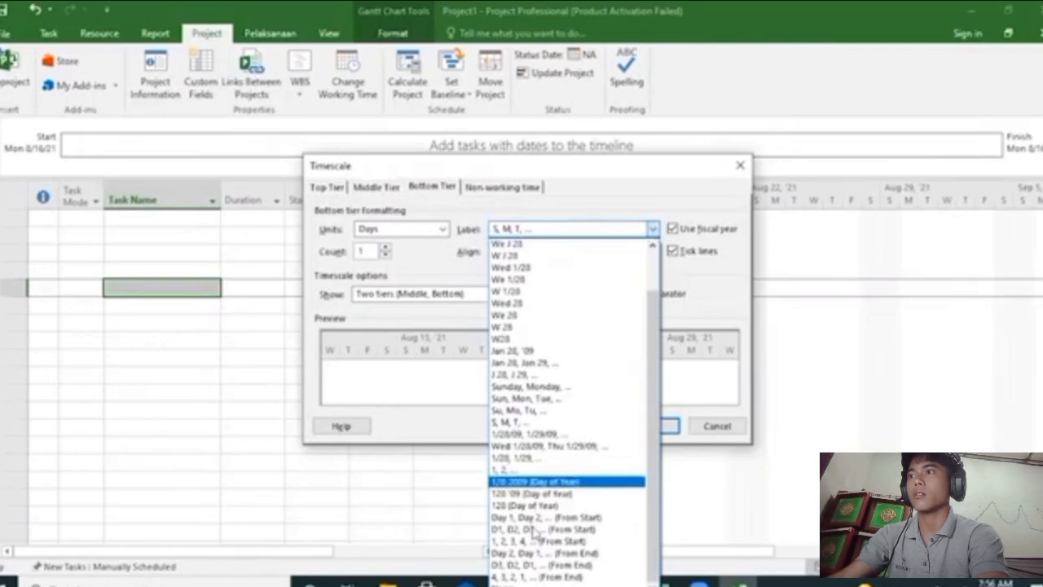
{"action": "left_click", "coordinate": [543, 470]}
{"action": "left_click", "coordinate": [656, 426]}
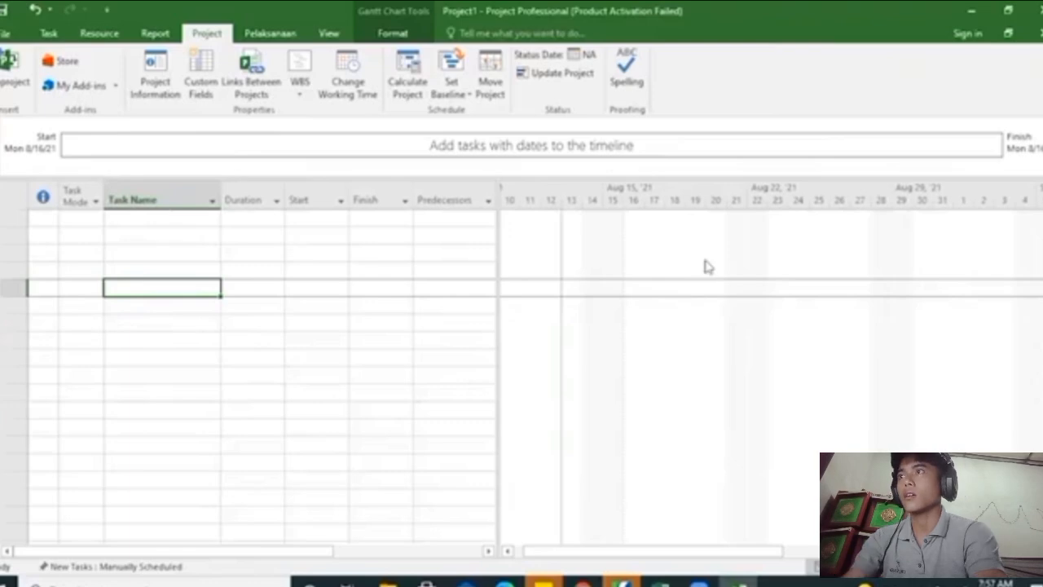
In the Standard calendar's default work week details, switch Saturday to specific working times
{"action": "left_click", "coordinate": [344, 71]}
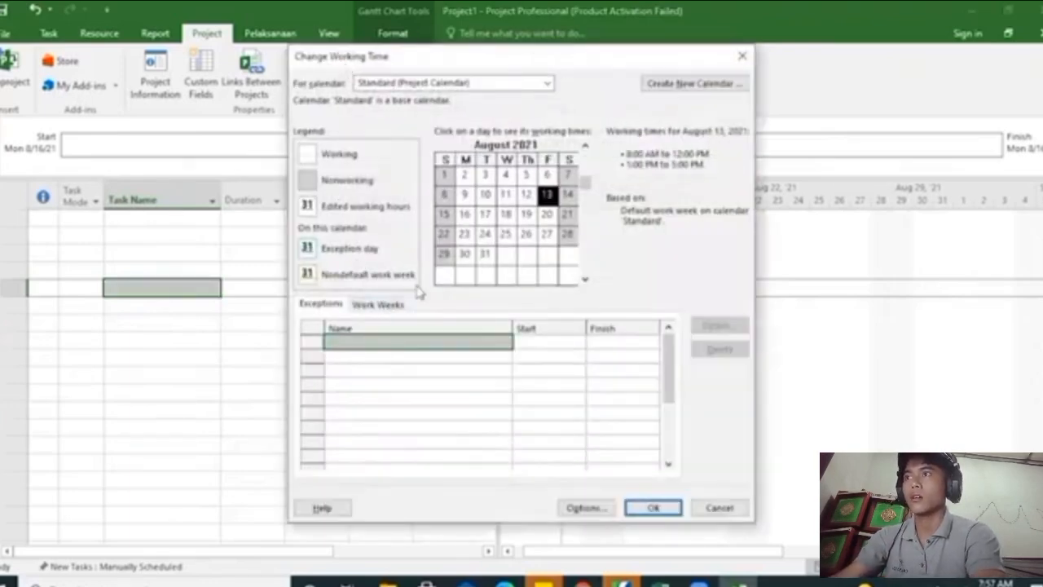
{"action": "left_click", "coordinate": [397, 303]}
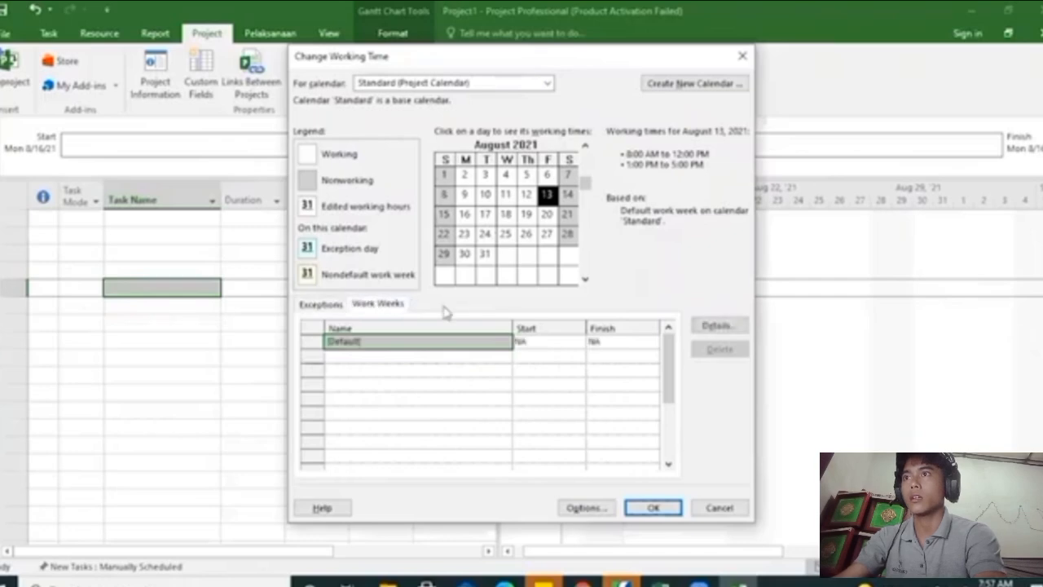
{"action": "left_click", "coordinate": [718, 326]}
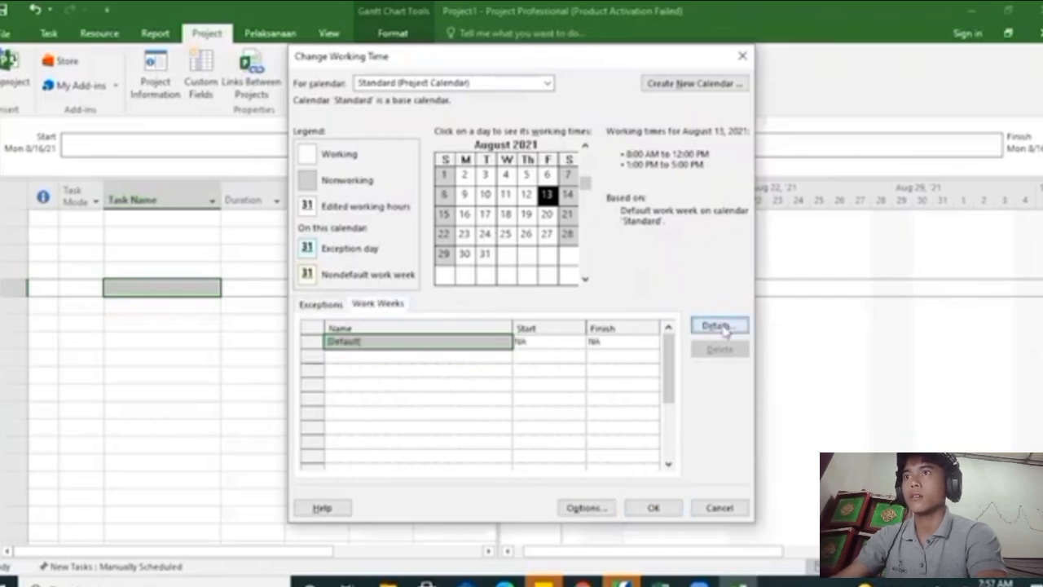
{"action": "left_click_drag", "start_coordinate": [572, 191], "coordinate": [957, 159]}
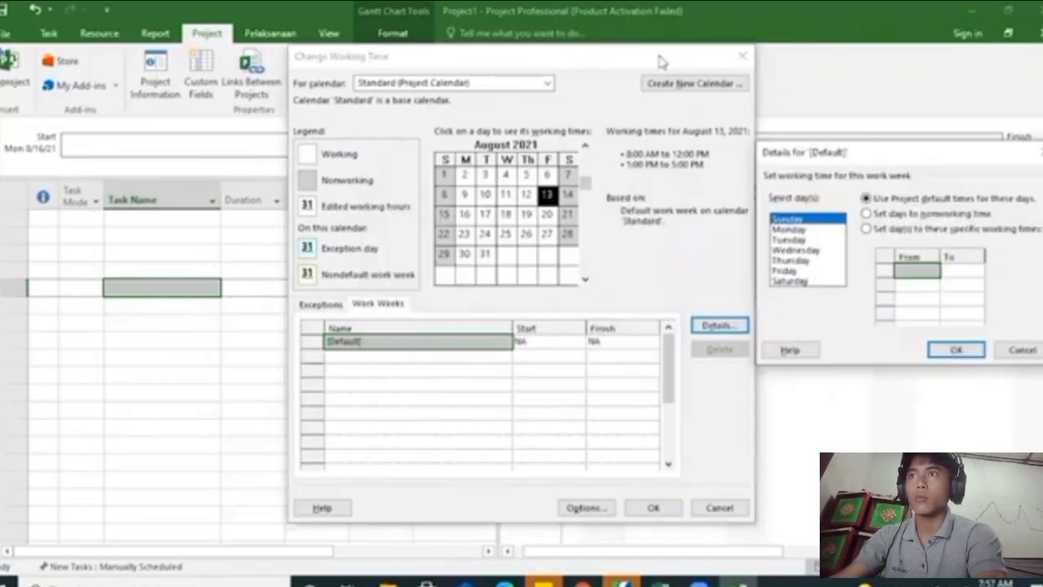
{"action": "left_click", "coordinate": [790, 281]}
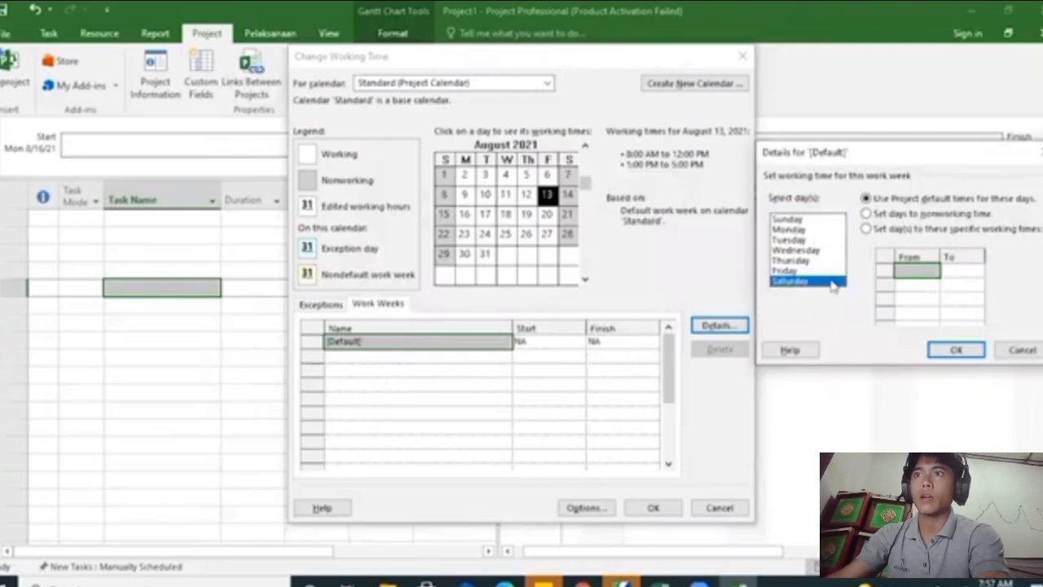
{"action": "left_click", "coordinate": [793, 230]}
{"action": "left_click", "coordinate": [792, 281]}
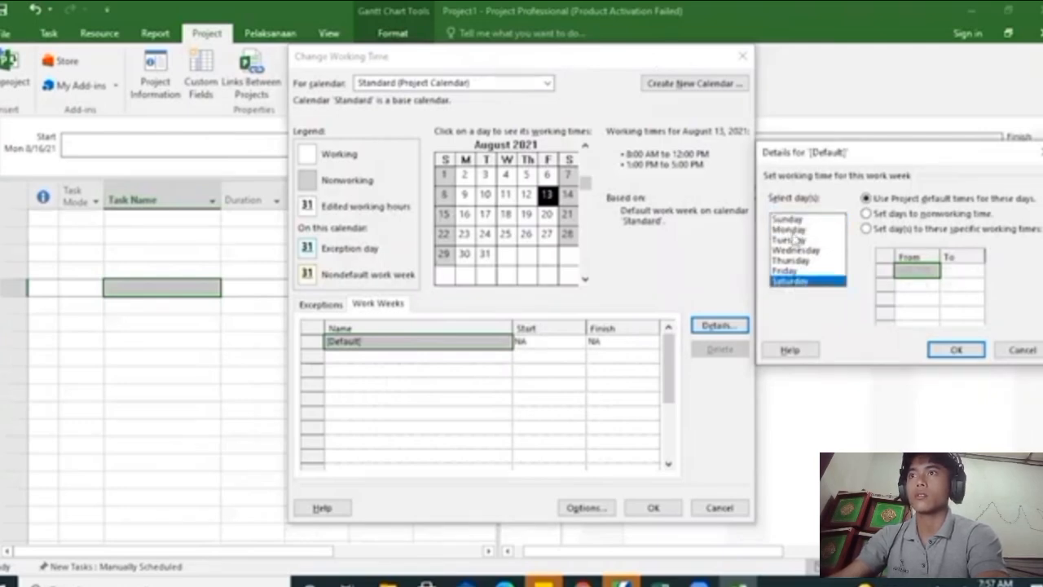
{"action": "left_click", "coordinate": [787, 220]}
{"action": "left_click", "coordinate": [802, 270]}
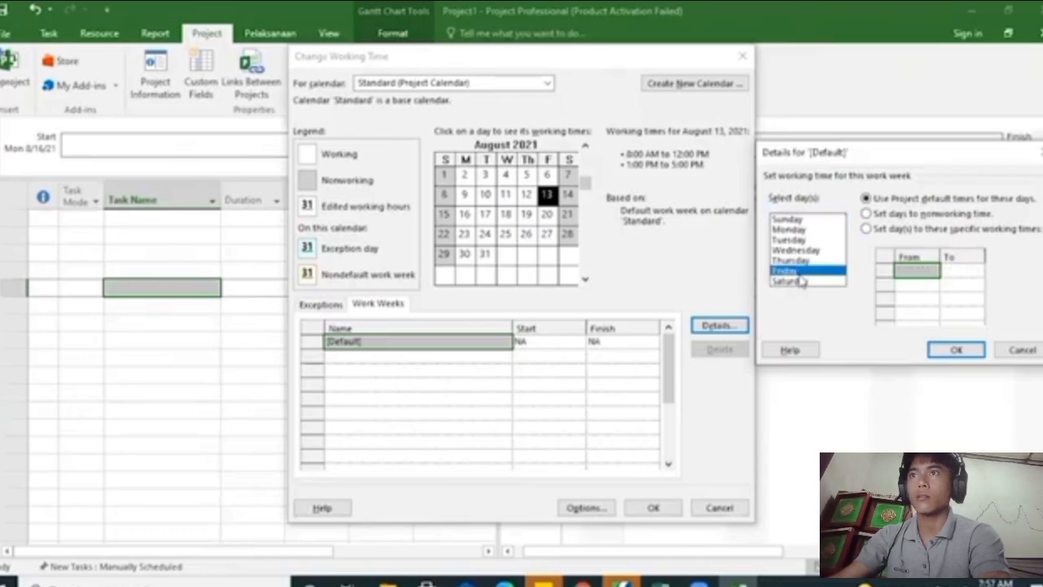
{"action": "left_click", "coordinate": [794, 281]}
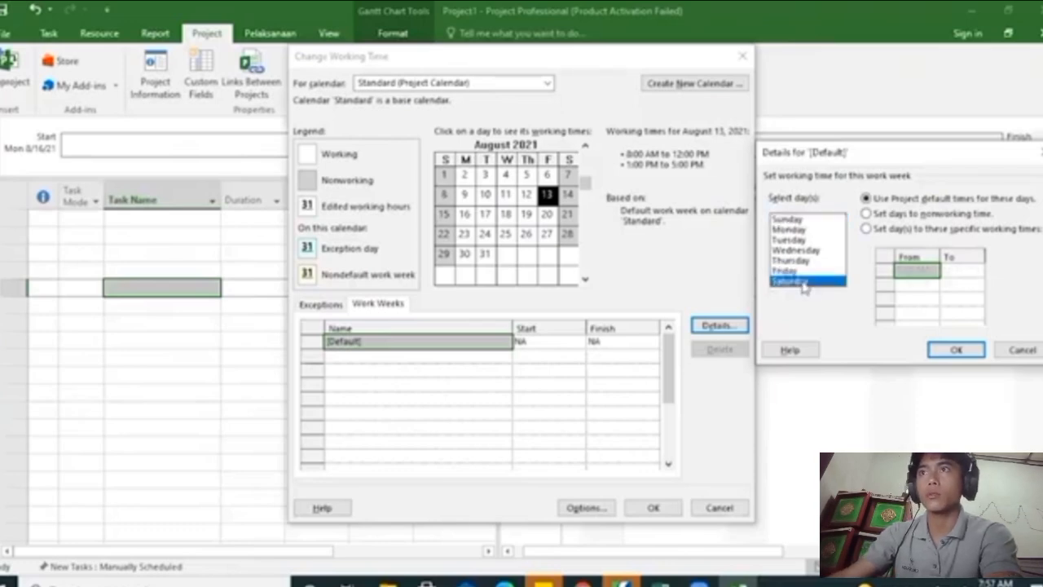
{"action": "left_click", "coordinate": [866, 230]}
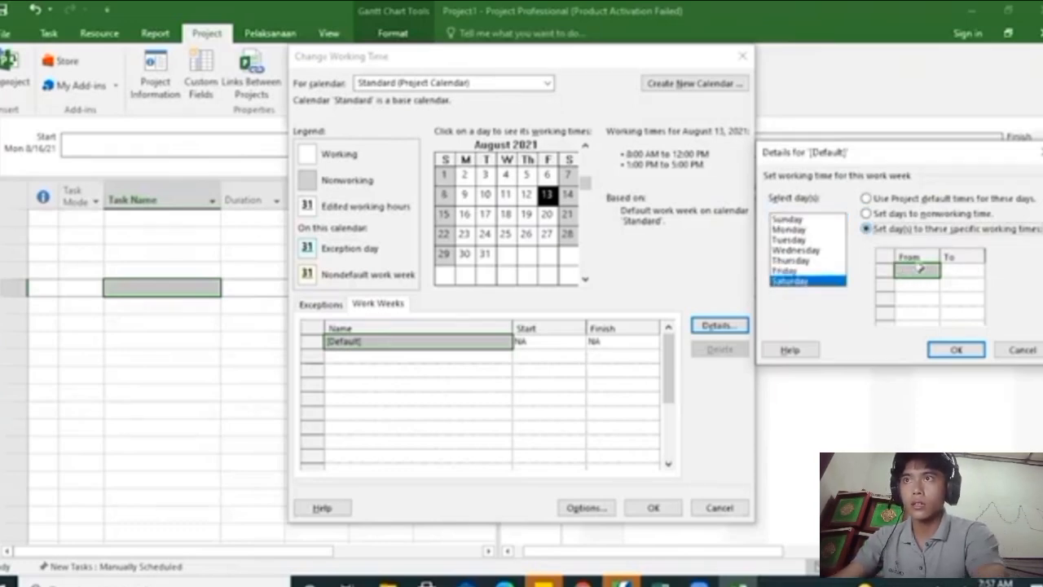
Set Saturday's working times to 8:00 AM–12:00 PM and 1:00 PM–5:00 PM and accept the work week details
{"action": "left_click", "coordinate": [919, 269]}
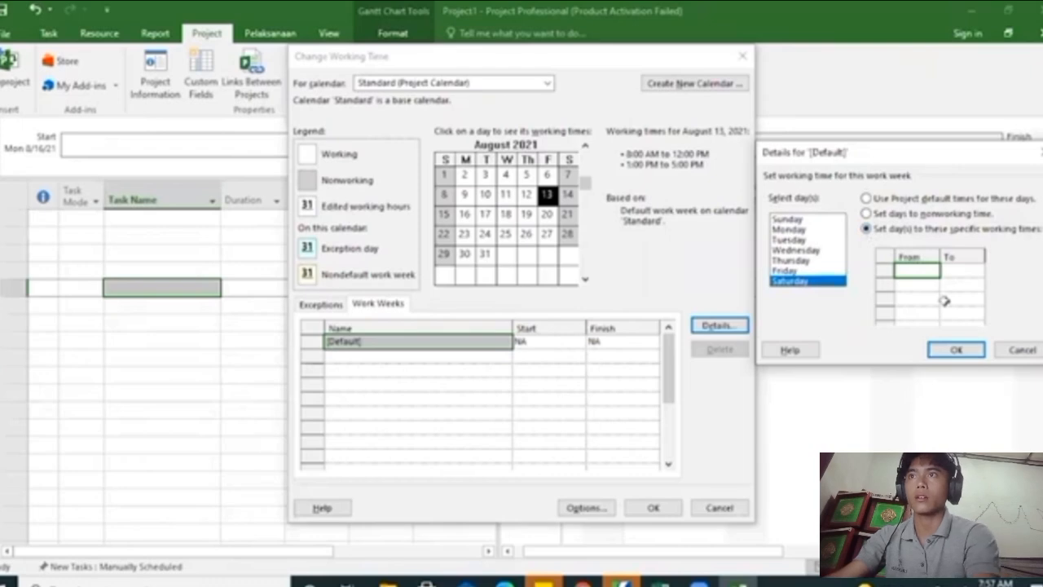
{"action": "type", "text": "8"}
{"action": "key", "text": "Tab"}
{"action": "type", "text": "1"}
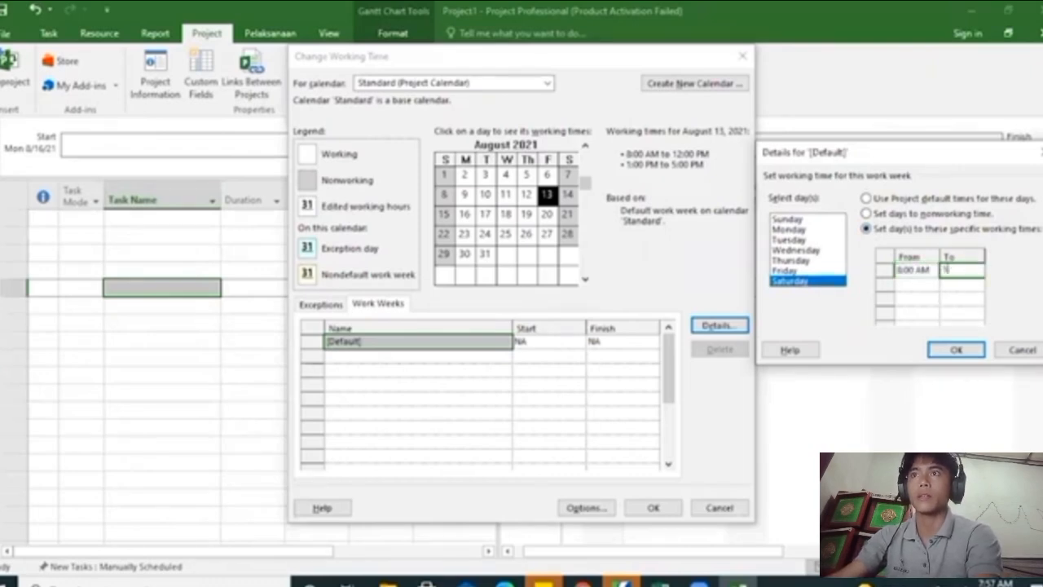
{"action": "type", "text": "2"}
{"action": "key", "text": "Tab"}
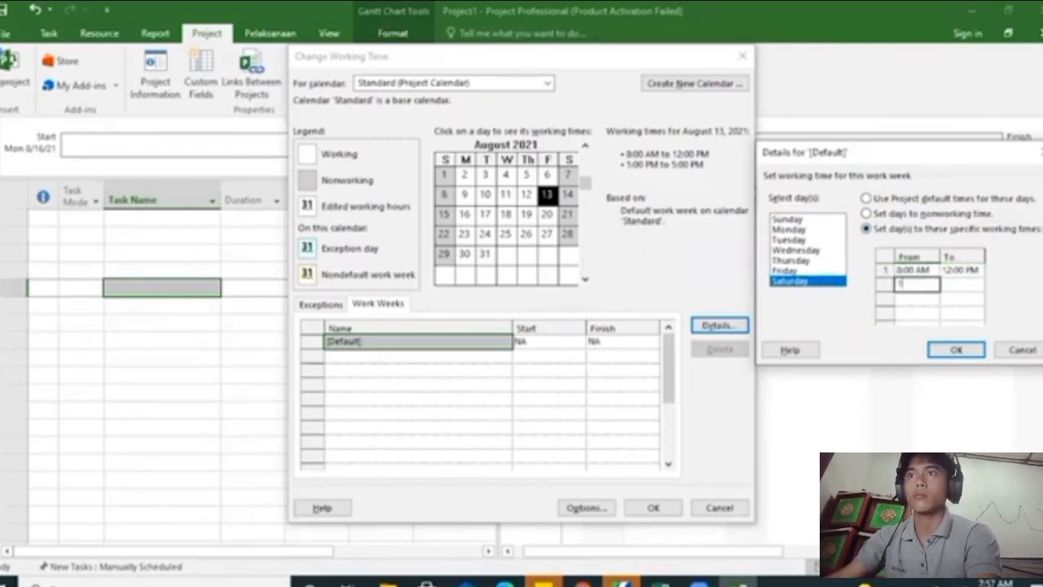
{"action": "type", "text": "1:0"}
{"action": "key", "text": "Tab"}
{"action": "type", "text": "5"}
{"action": "key", "text": "Return"}
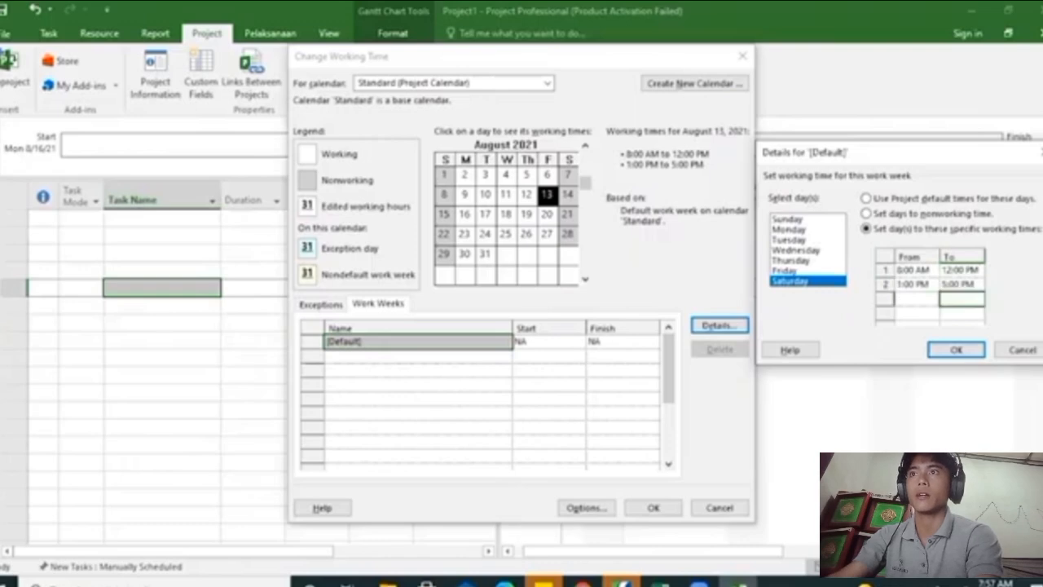
{"action": "left_click", "coordinate": [953, 350]}
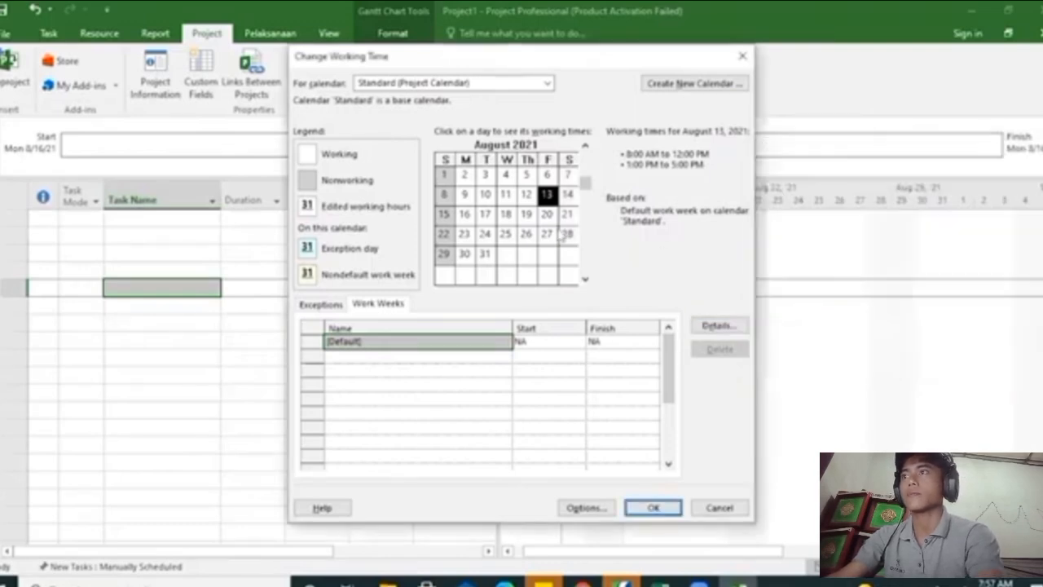
Add a nonworking calendar exception named "hari kemerdeakaan" on August 17, 2021
{"action": "left_click", "coordinate": [486, 195]}
{"action": "left_click", "coordinate": [466, 198]}
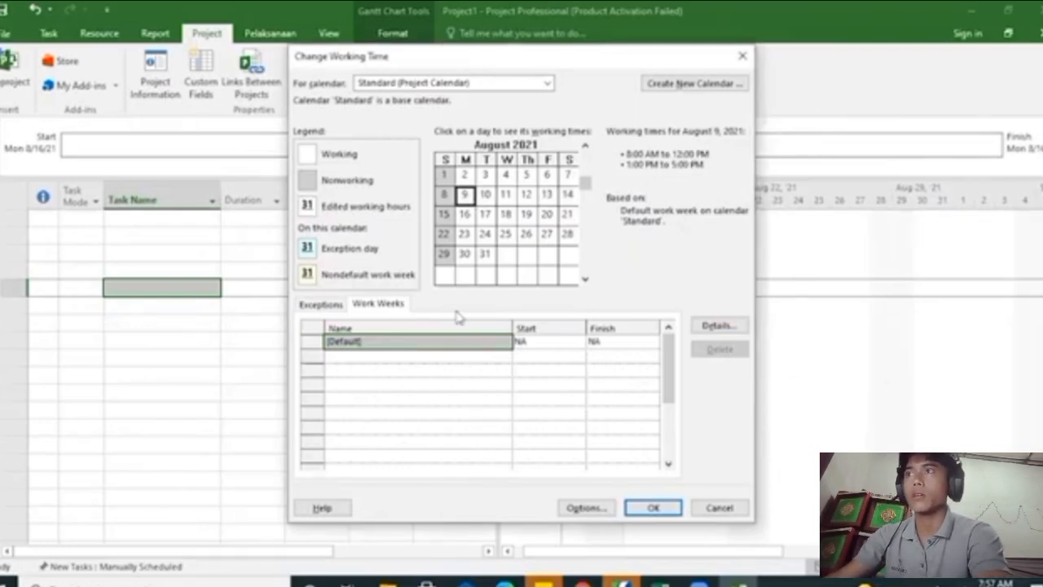
{"action": "left_click", "coordinate": [321, 304]}
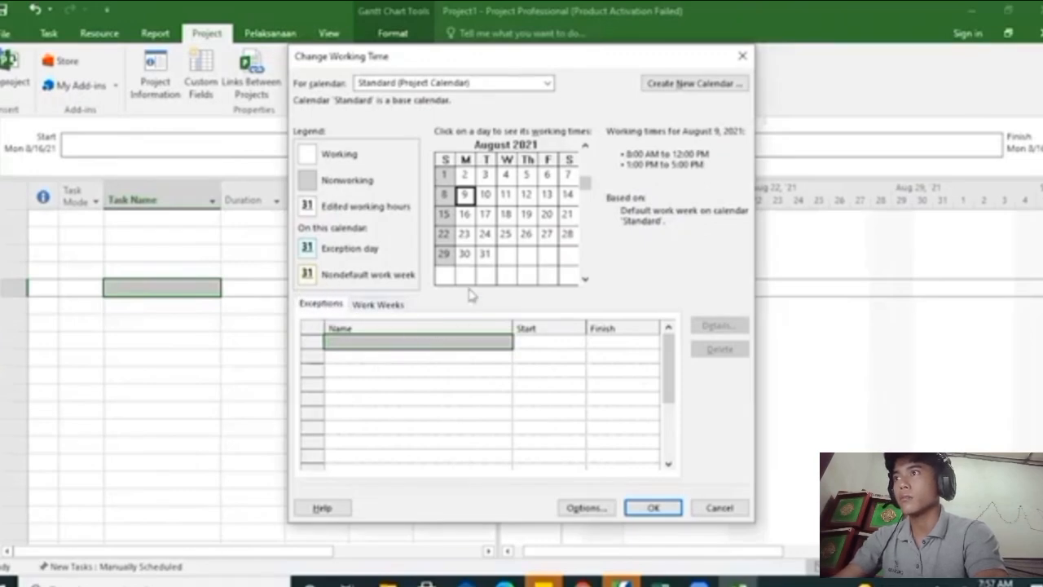
{"action": "left_click", "coordinate": [488, 216]}
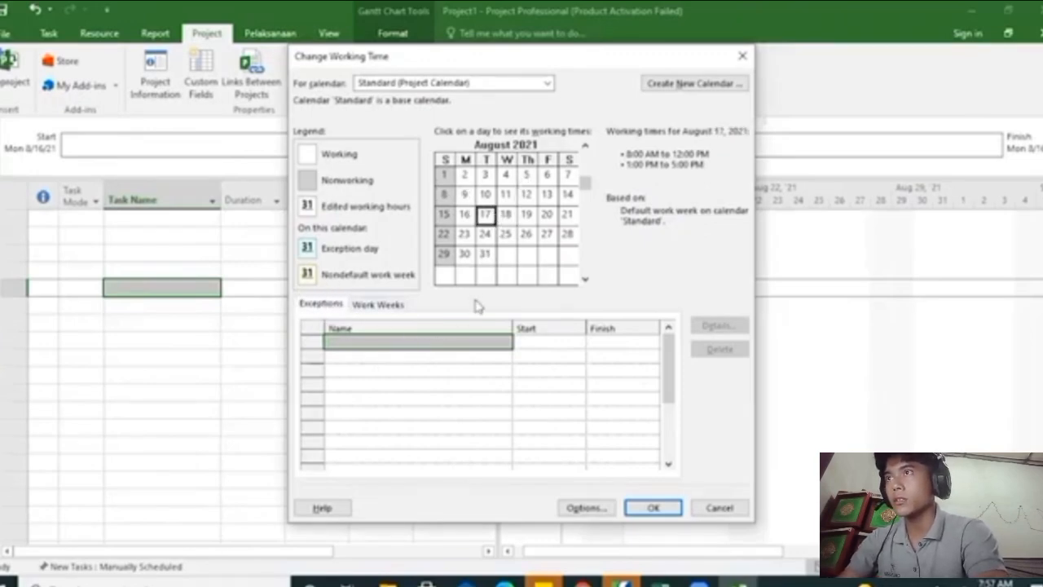
{"action": "left_click", "coordinate": [438, 342]}
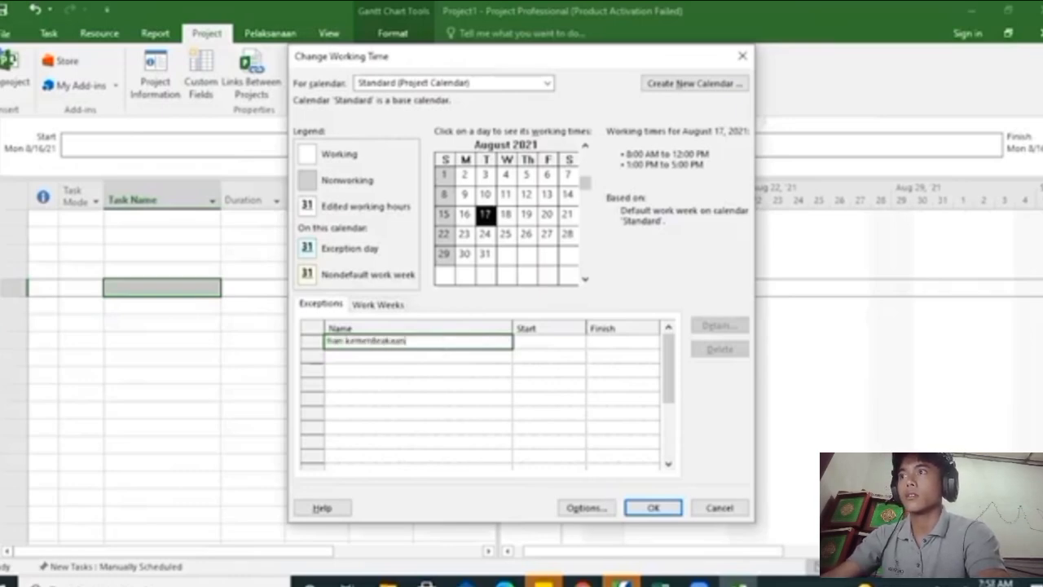
{"action": "key", "text": "Return"}
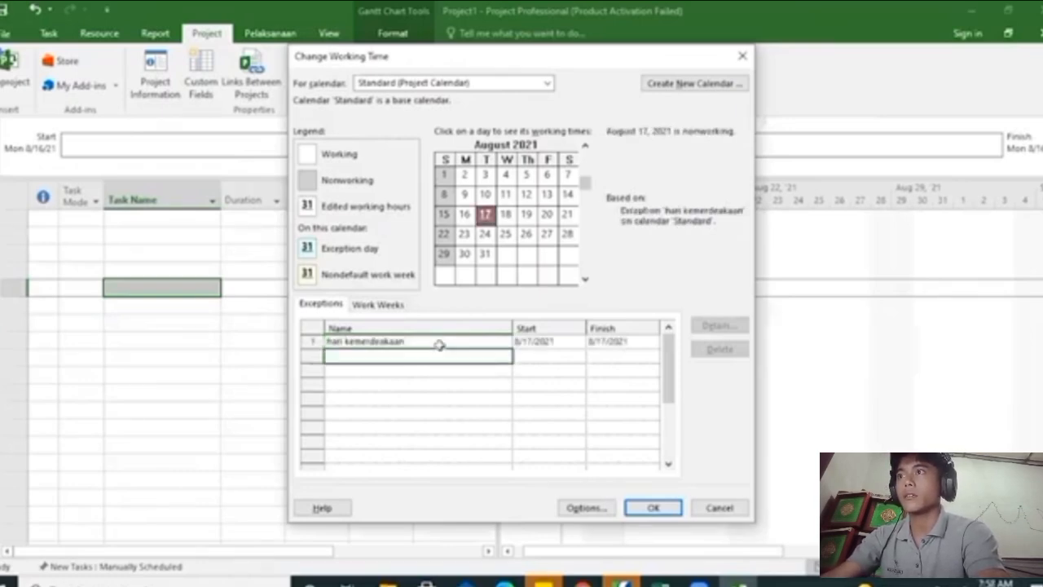
Set the holiday exception's start date to 8/17/2021, check that day on the calendar, and accept the working time changes
{"action": "left_click", "coordinate": [553, 342]}
{"action": "left_click", "coordinate": [577, 342]}
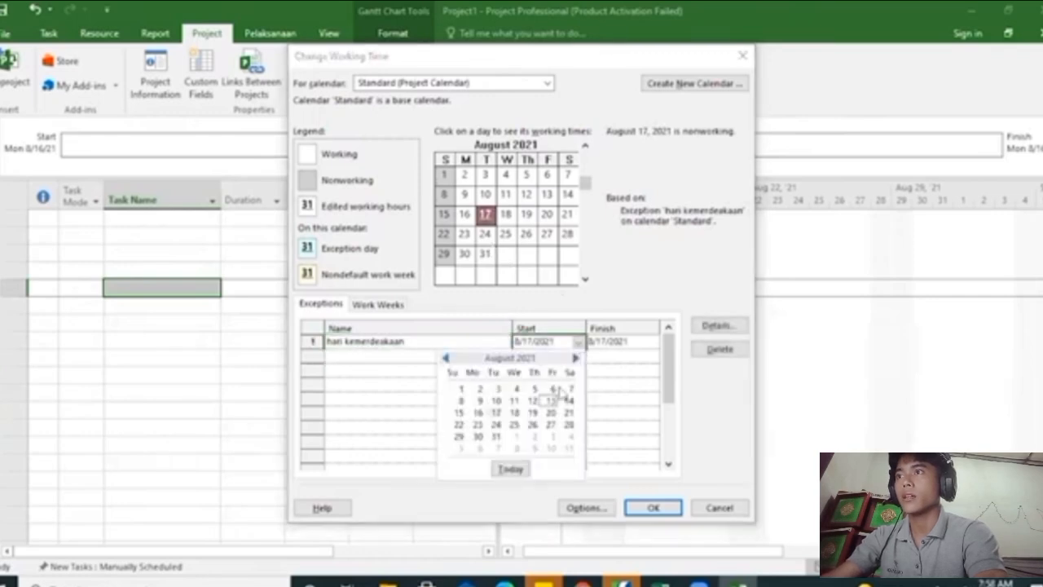
{"action": "left_click", "coordinate": [494, 413]}
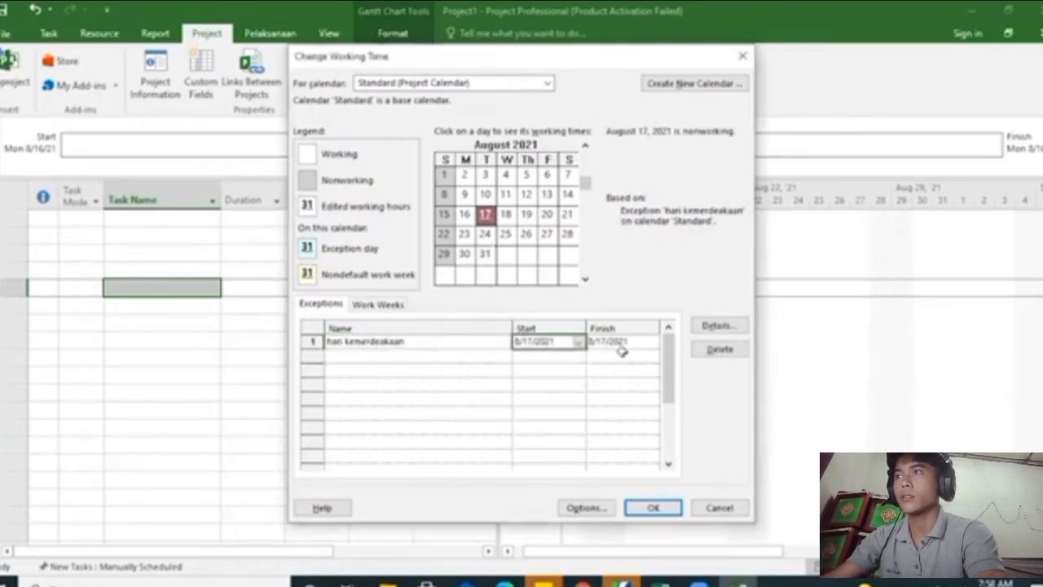
{"action": "left_click", "coordinate": [525, 234]}
{"action": "left_click", "coordinate": [485, 214]}
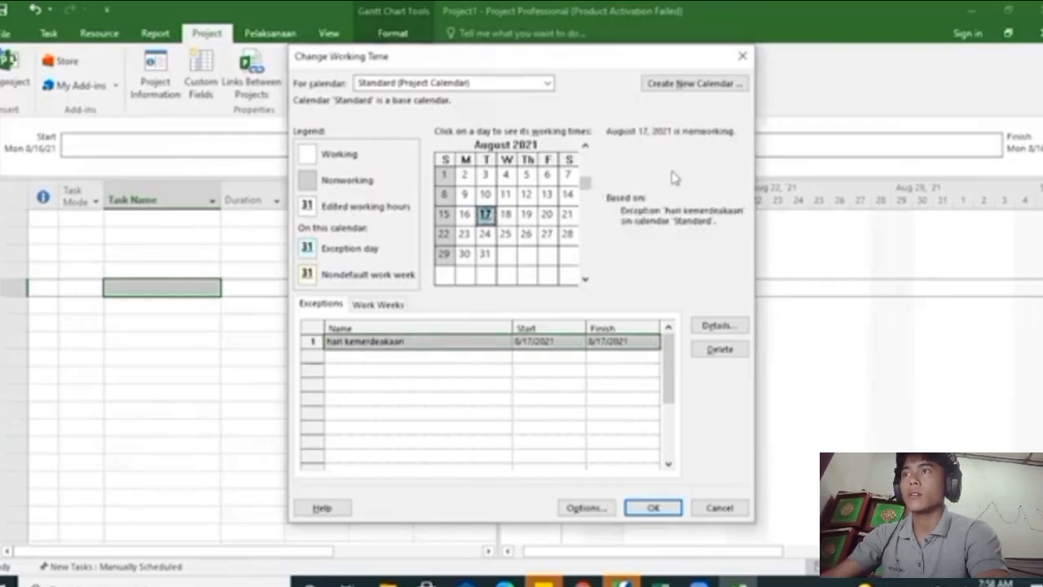
{"action": "left_click", "coordinate": [653, 508]}
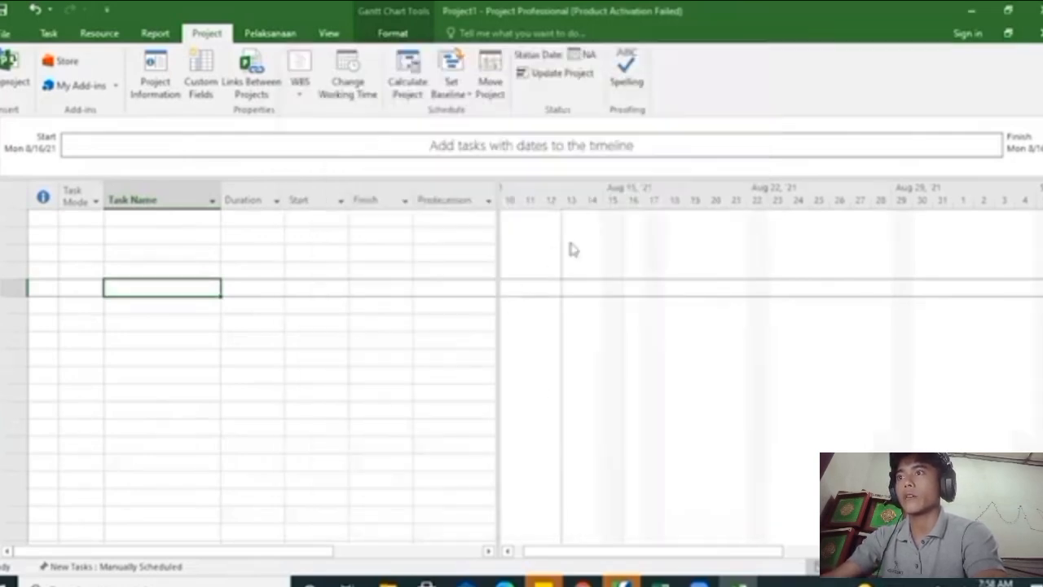
Switch to the Excel workbook and copy the work descriptions in B5:B25 of the KURVA S sheet
{"action": "left_click_drag", "start_coordinate": [686, 556], "coordinate": [745, 545]}
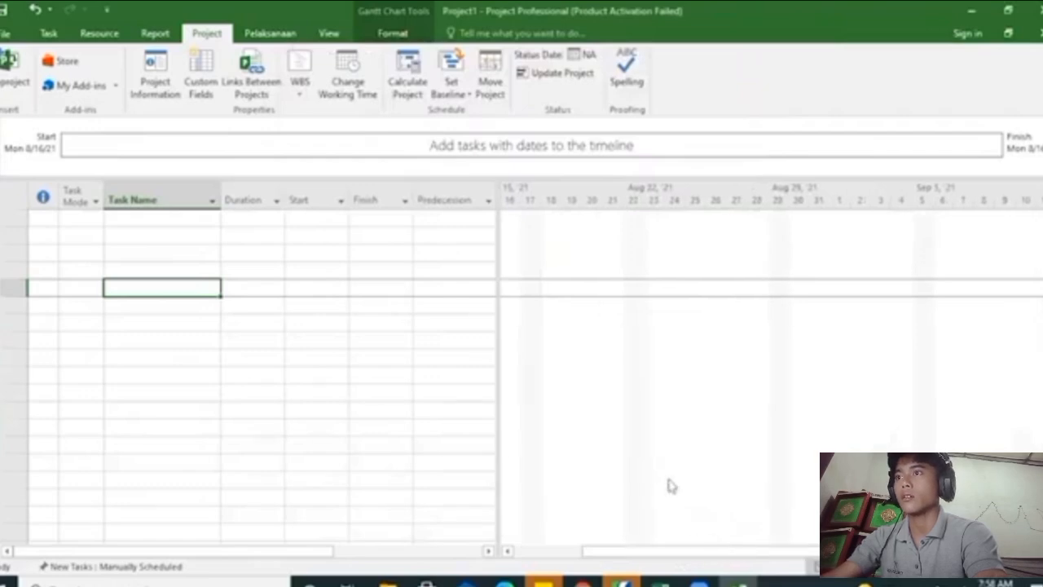
{"action": "left_click", "coordinate": [175, 234]}
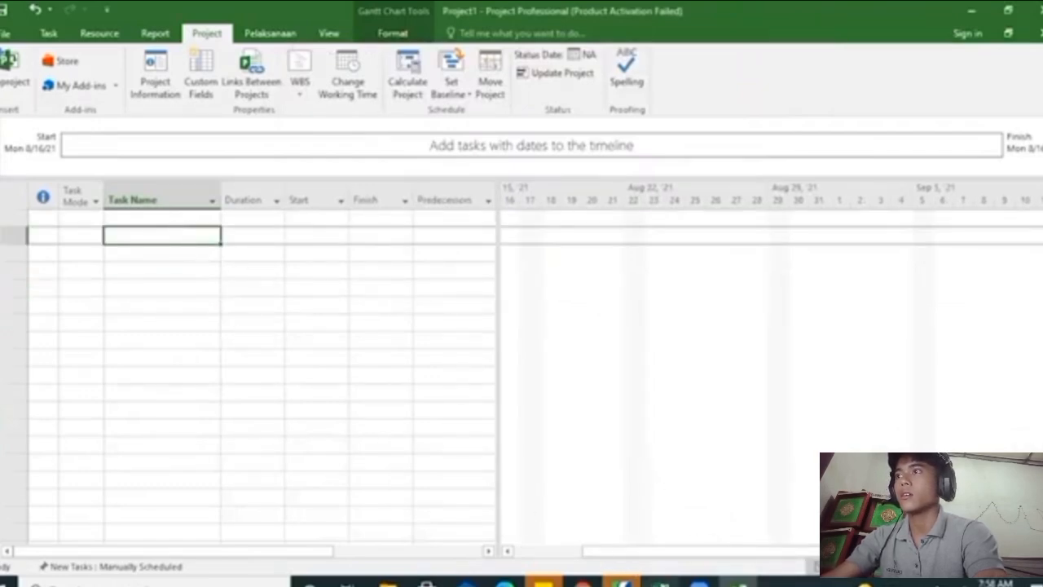
{"action": "left_click", "coordinate": [662, 582]}
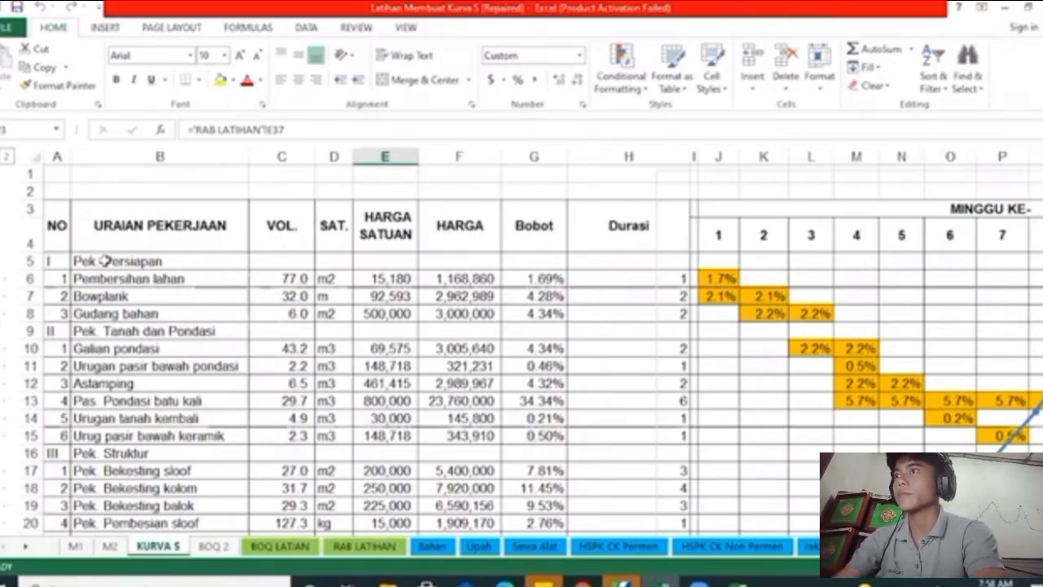
{"action": "left_click_drag", "start_coordinate": [103, 261], "coordinate": [100, 461]}
{"action": "right_click", "coordinate": [141, 315]}
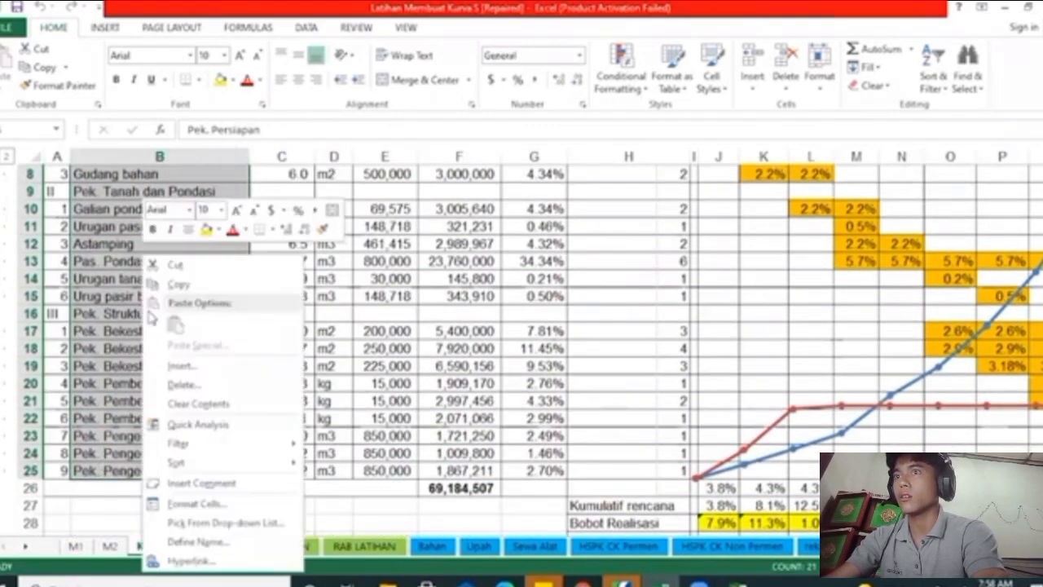
{"action": "left_click", "coordinate": [179, 287]}
{"action": "scroll", "coordinate": [470, 412], "scroll_direction": "up", "scroll_amount": 2}
Switch to Microsoft Project and paste the copied work descriptions into the Task Name column starting at the first row
{"action": "key", "text": "alt+Tab"}
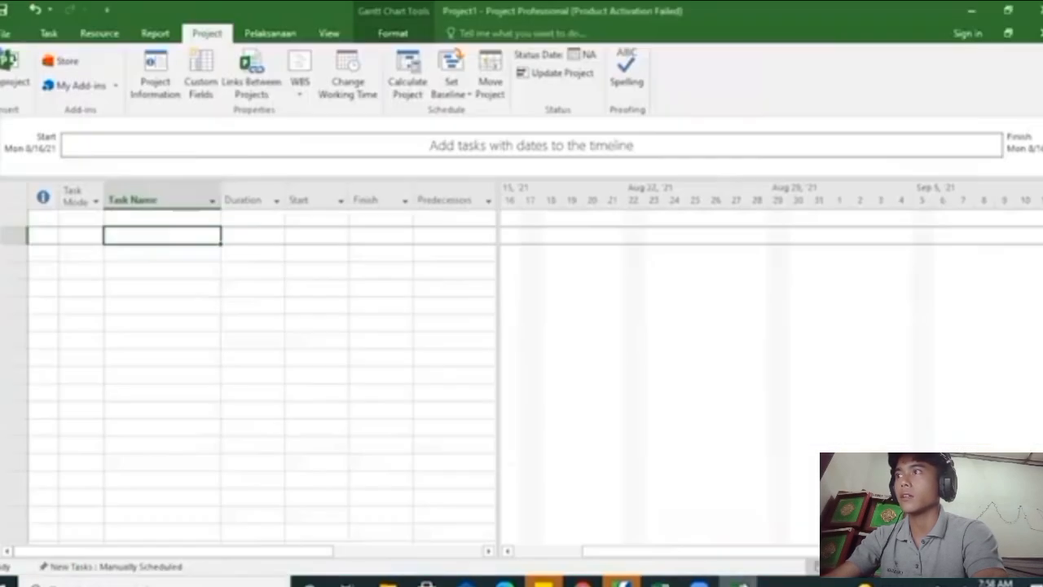
{"action": "left_click", "coordinate": [154, 219]}
{"action": "right_click", "coordinate": [156, 218]}
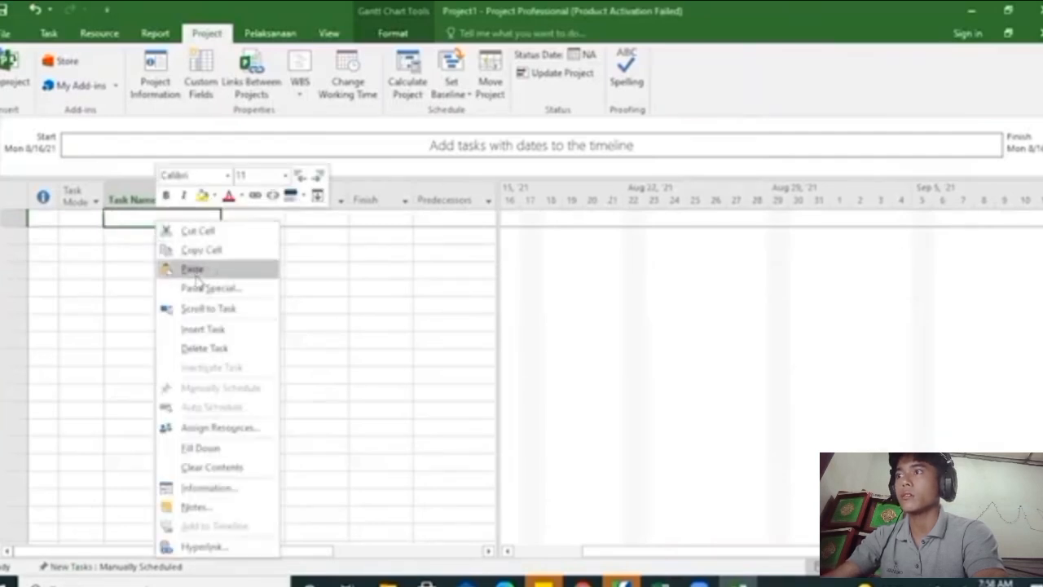
{"action": "left_click", "coordinate": [193, 268]}
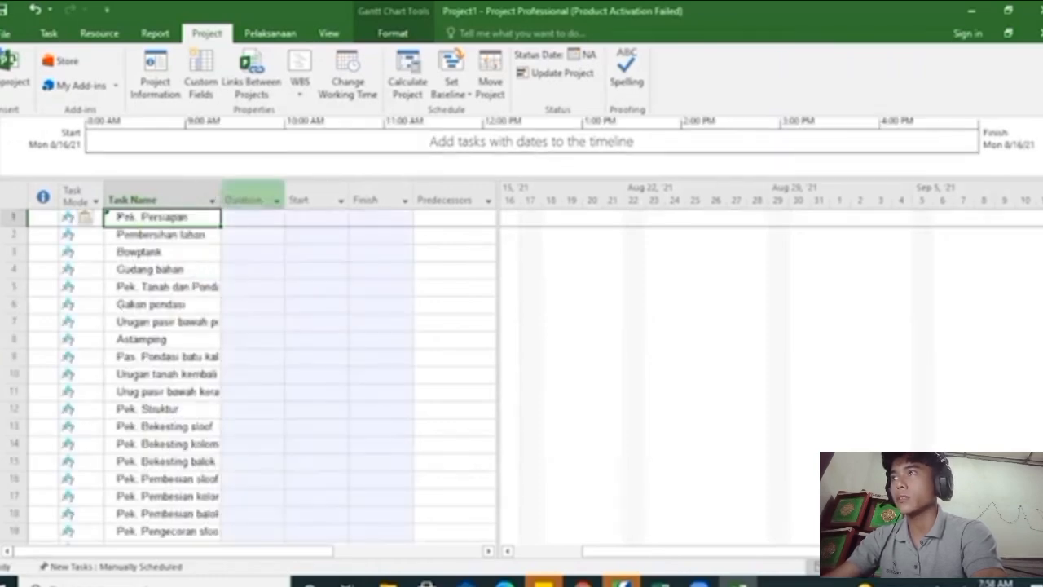
{"action": "scroll", "coordinate": [182, 402], "scroll_direction": "down", "scroll_amount": 3}
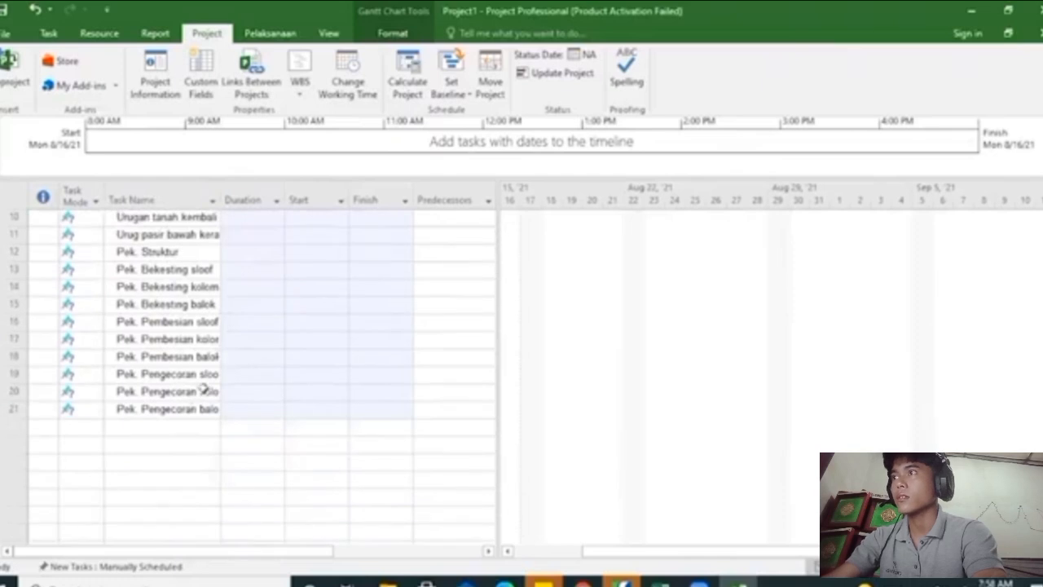
{"action": "scroll", "coordinate": [205, 391], "scroll_direction": "up", "scroll_amount": 3}
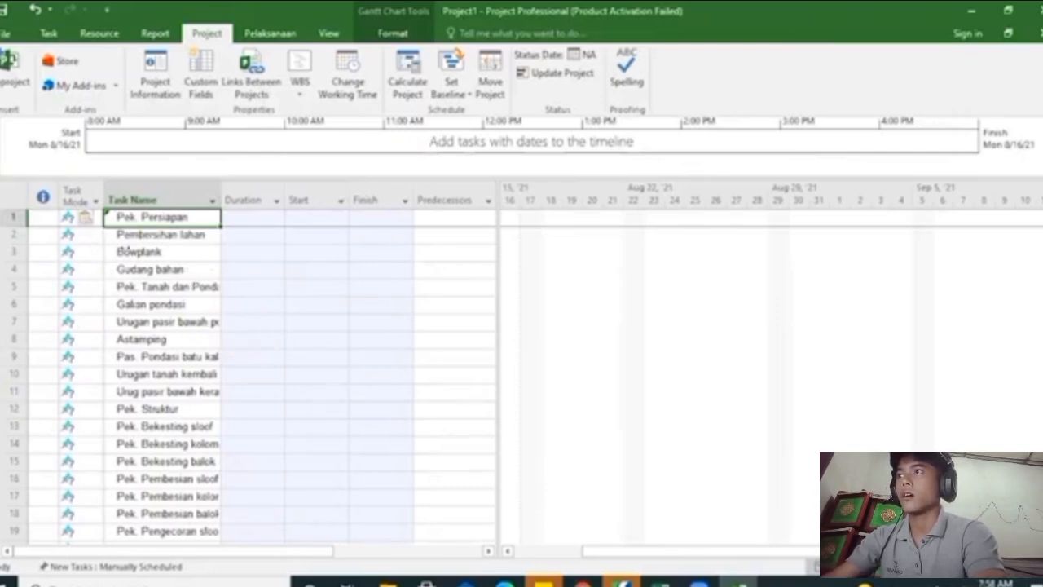
Indent tasks 2–4 as subtasks of Pek. Persiapan, and collapse and expand the group to check the hierarchy
{"action": "left_click_drag", "start_coordinate": [208, 241], "coordinate": [208, 251]}
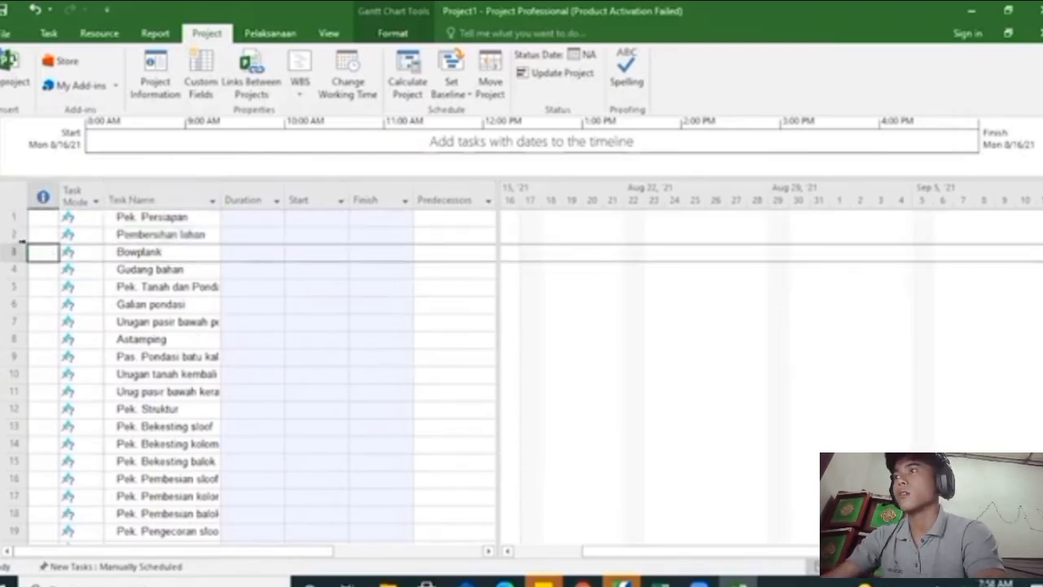
{"action": "left_click", "coordinate": [14, 235]}
{"action": "left_click_drag", "start_coordinate": [13, 234], "coordinate": [14, 268]}
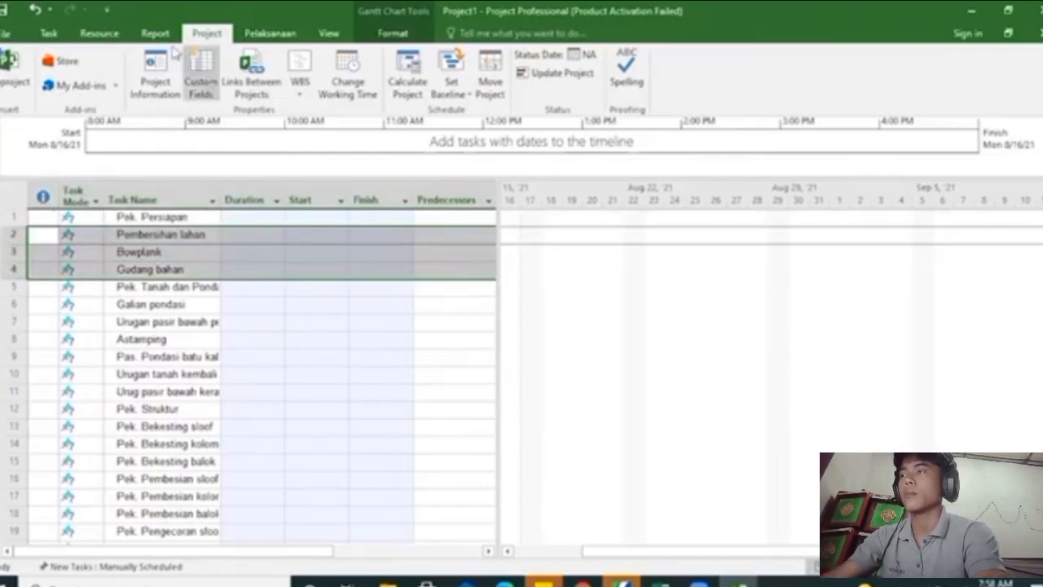
{"action": "left_click", "coordinate": [49, 33]}
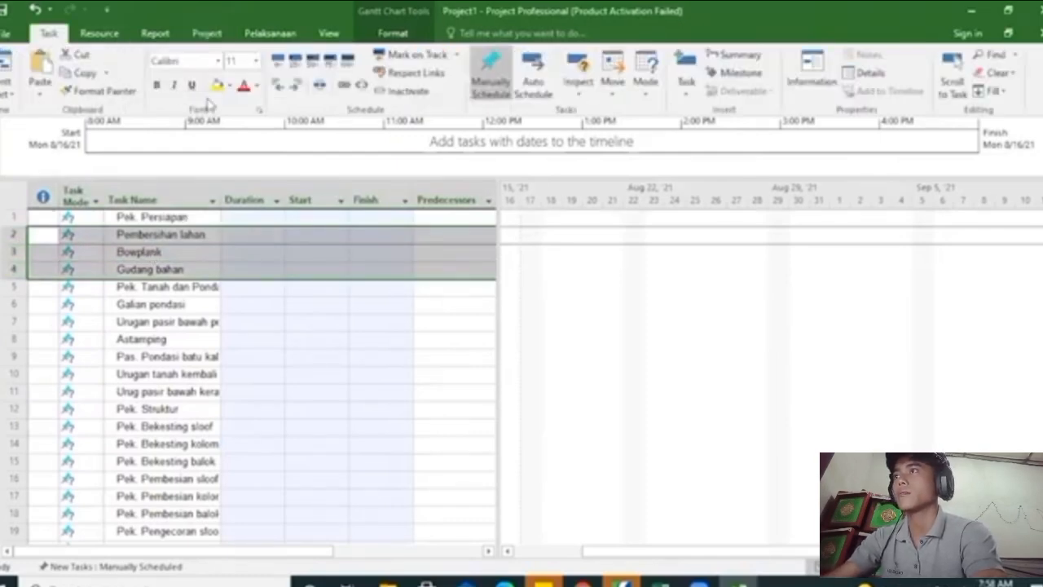
{"action": "left_click", "coordinate": [299, 86]}
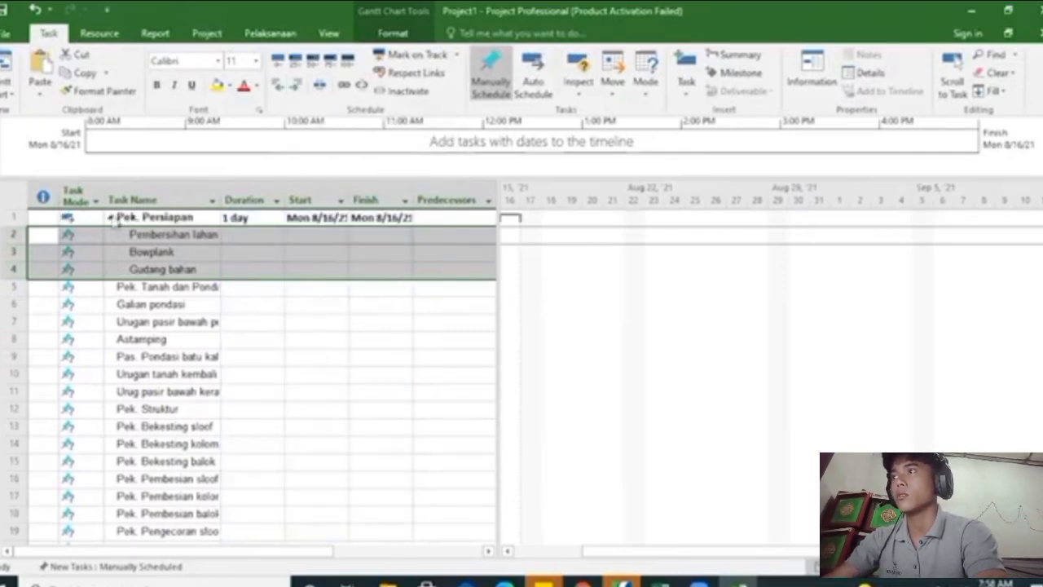
{"action": "left_click", "coordinate": [110, 219]}
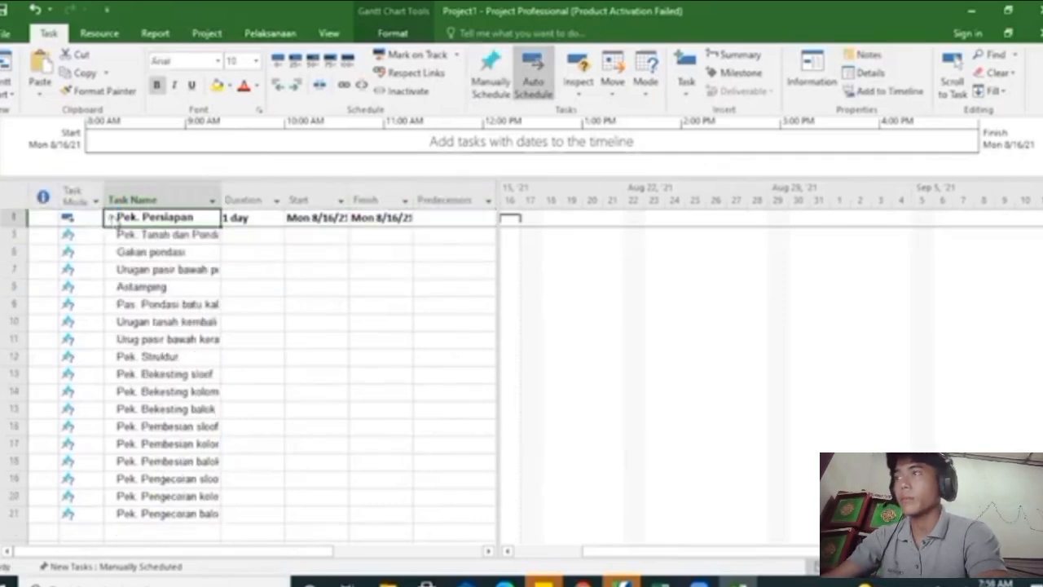
{"action": "left_click", "coordinate": [110, 218]}
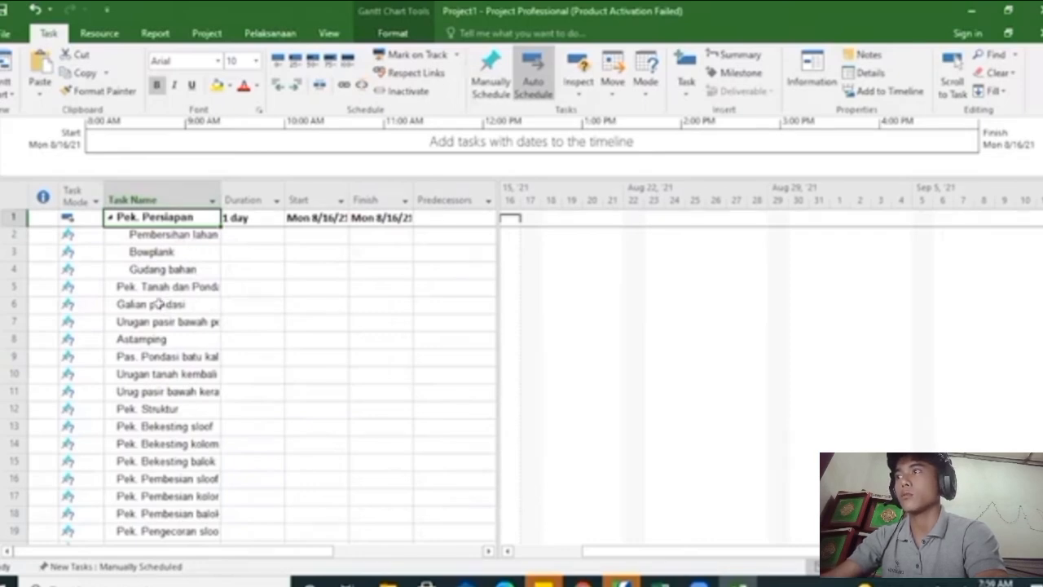
Indent tasks 6–8 under Pek. Tanah dan Pondasi and tasks 10–21 under Pas. Pondasi batu kali
{"action": "left_click_drag", "start_coordinate": [159, 304], "coordinate": [159, 337]}
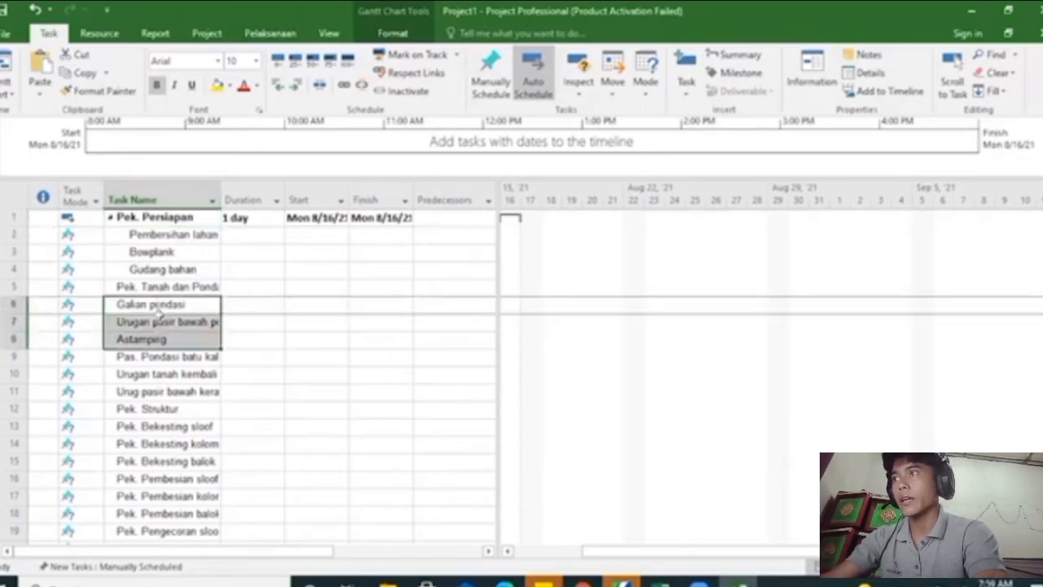
{"action": "left_click", "coordinate": [298, 85]}
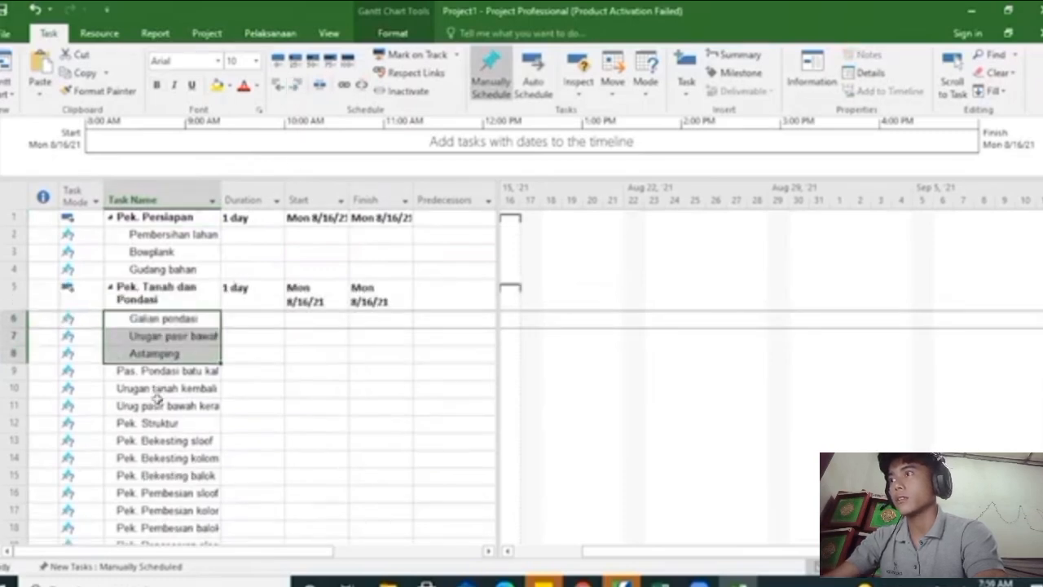
{"action": "left_click_drag", "start_coordinate": [155, 394], "coordinate": [167, 358]}
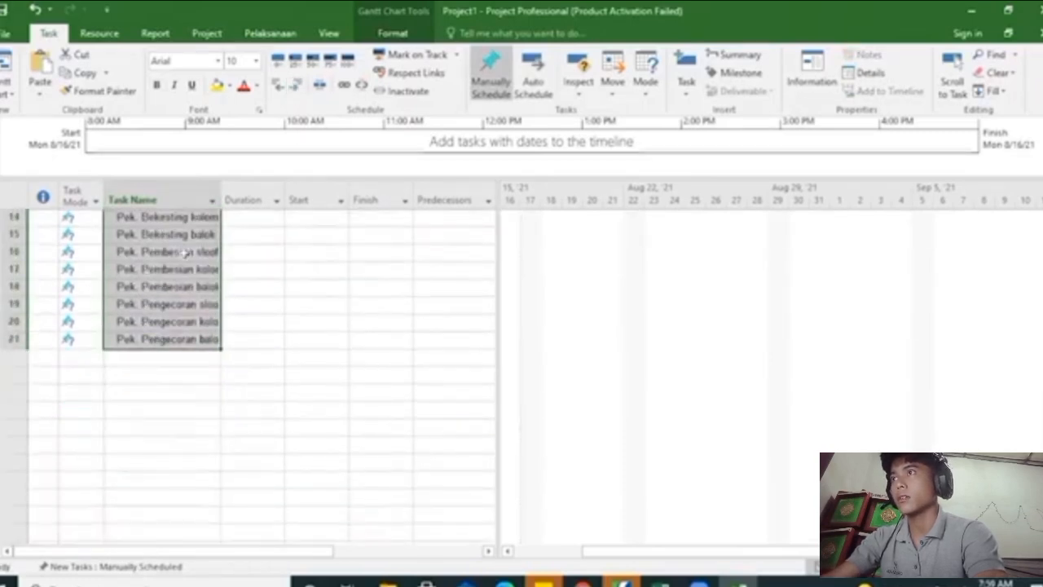
{"action": "left_click", "coordinate": [297, 84]}
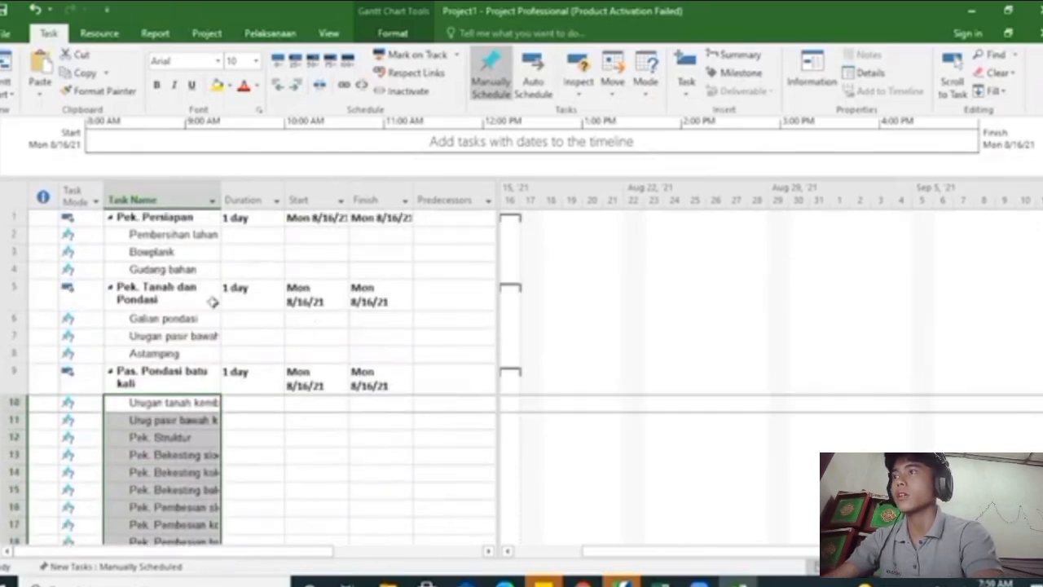
{"action": "scroll", "coordinate": [245, 309], "scroll_direction": "down", "scroll_amount": 2}
{"action": "scroll", "coordinate": [265, 277], "scroll_direction": "up", "scroll_amount": 2}
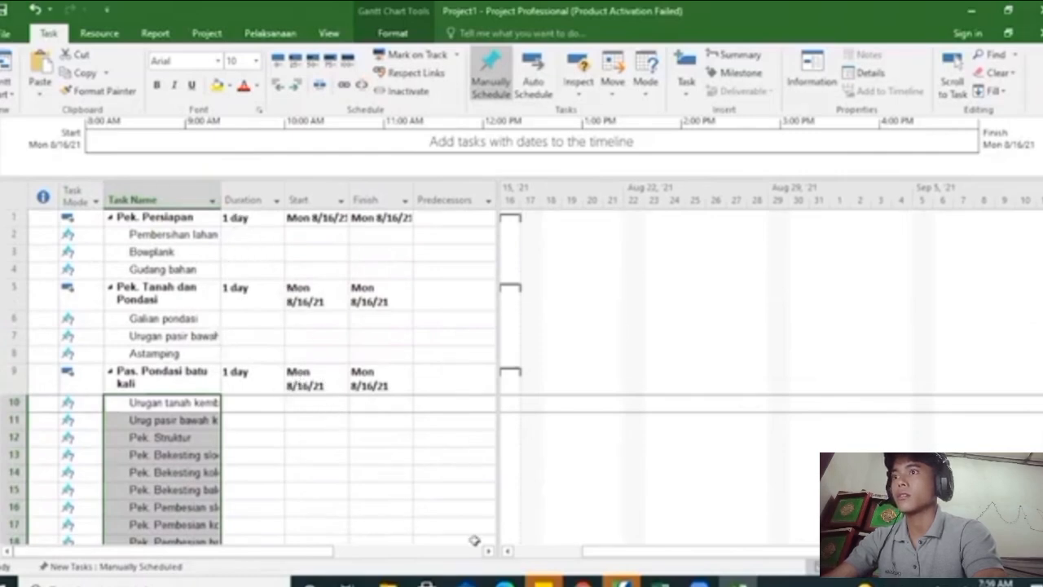
Switch to the Excel workbook and copy the Durasi values in H6:H25 of the KURVA S sheet
{"action": "mouse_move", "coordinate": [661, 583]}
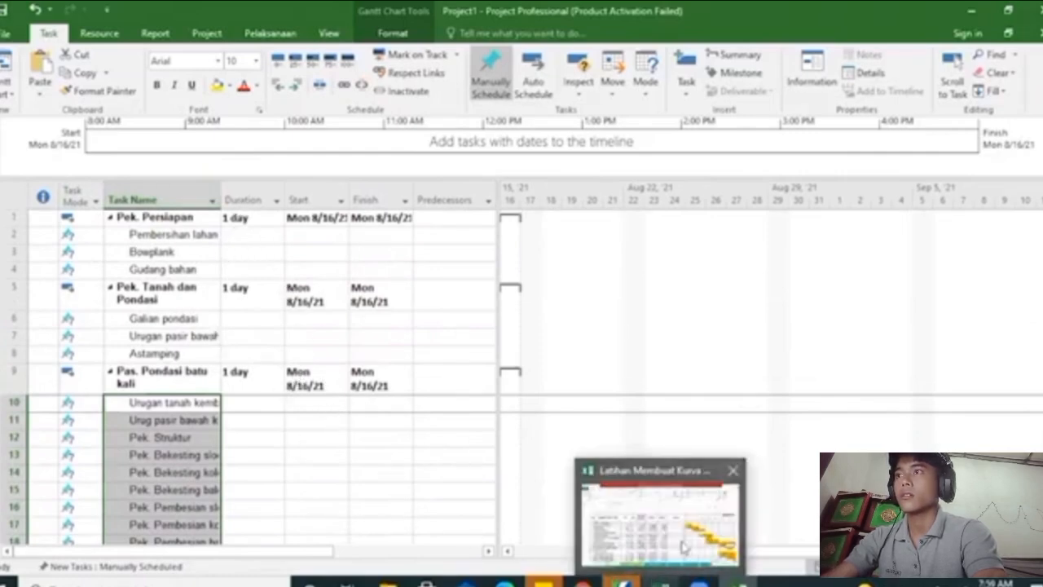
{"action": "left_click", "coordinate": [682, 533]}
{"action": "left_click", "coordinate": [619, 271]}
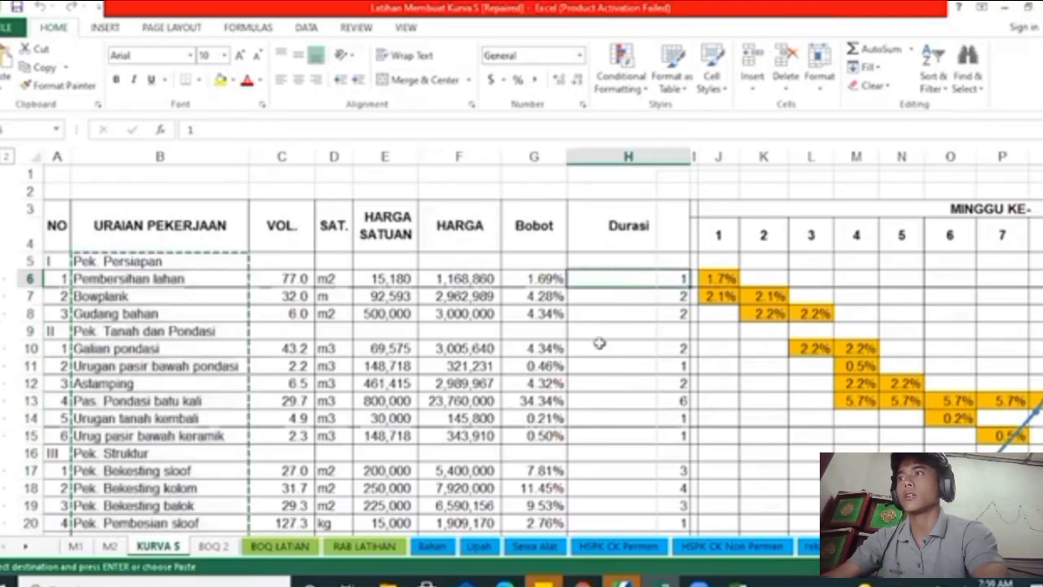
{"action": "scroll", "coordinate": [594, 391], "scroll_direction": "down", "scroll_amount": 2}
{"action": "scroll", "coordinate": [629, 248], "scroll_direction": "up", "scroll_amount": 2}
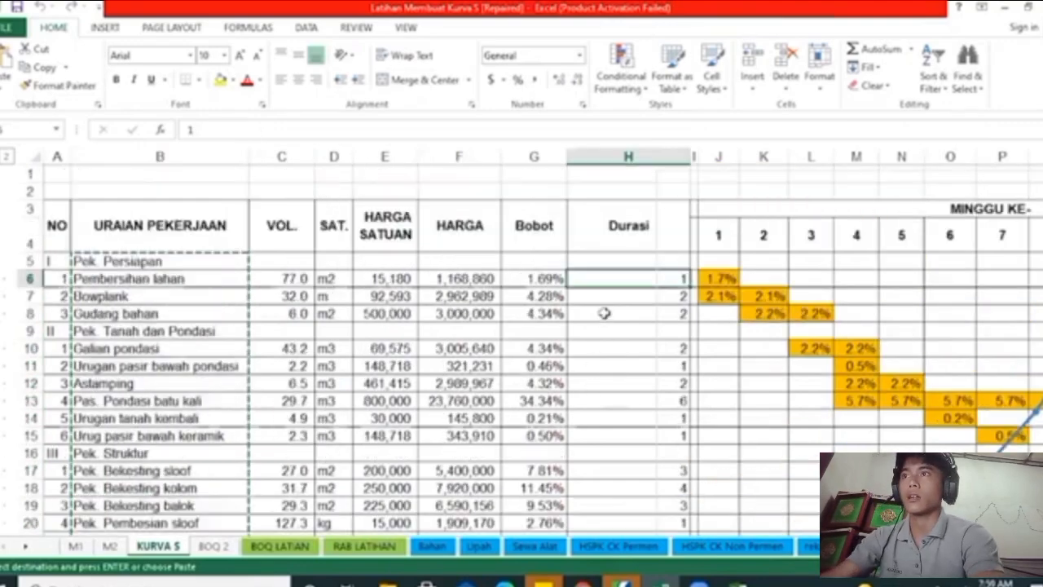
{"action": "left_click_drag", "start_coordinate": [603, 277], "coordinate": [606, 502]}
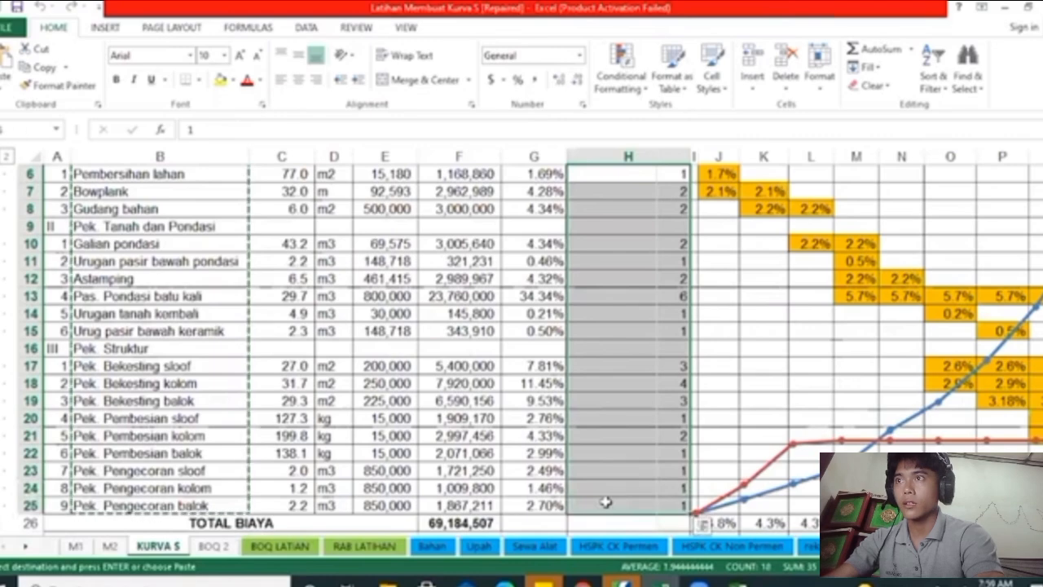
{"action": "key", "text": "ctrl+c"}
Switch to Microsoft Project and paste the copied durations as Text Data into the Duration column, starting at Pembersihan lahan
{"action": "key", "text": "alt+Tab"}
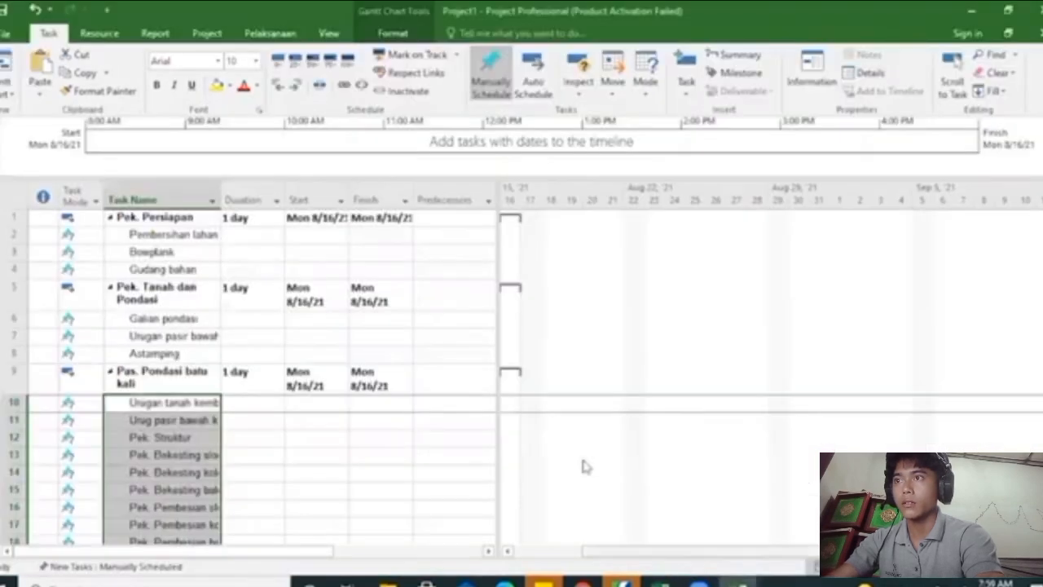
{"action": "left_click", "coordinate": [242, 232]}
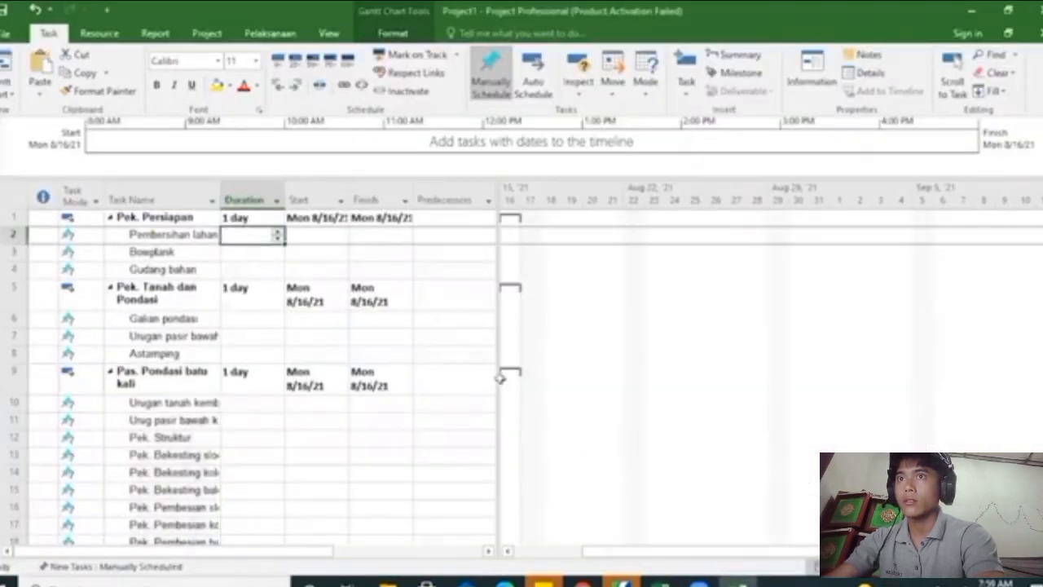
{"action": "key", "text": "alt+Tab"}
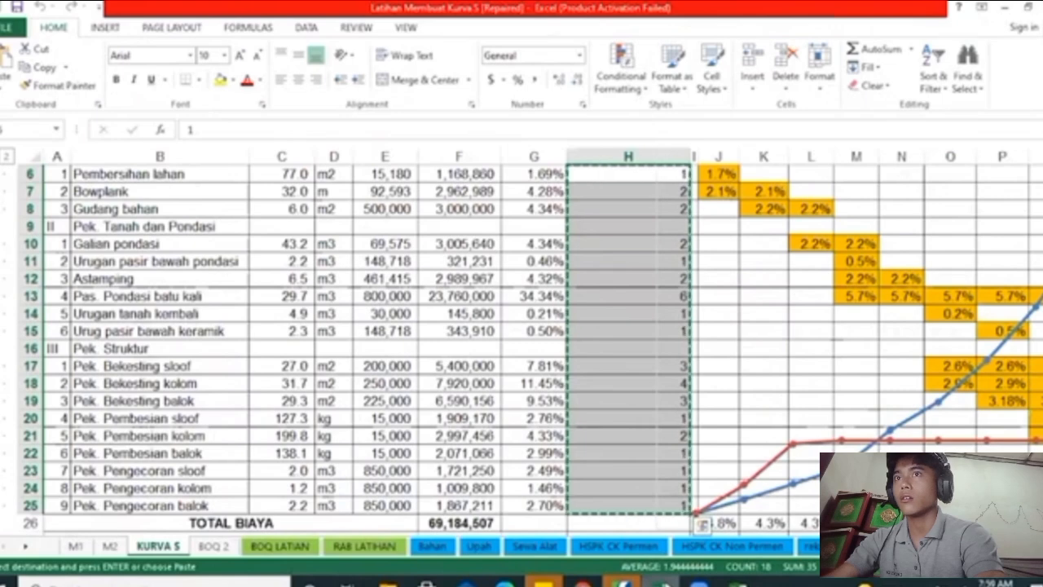
{"action": "key", "text": "alt+Tab"}
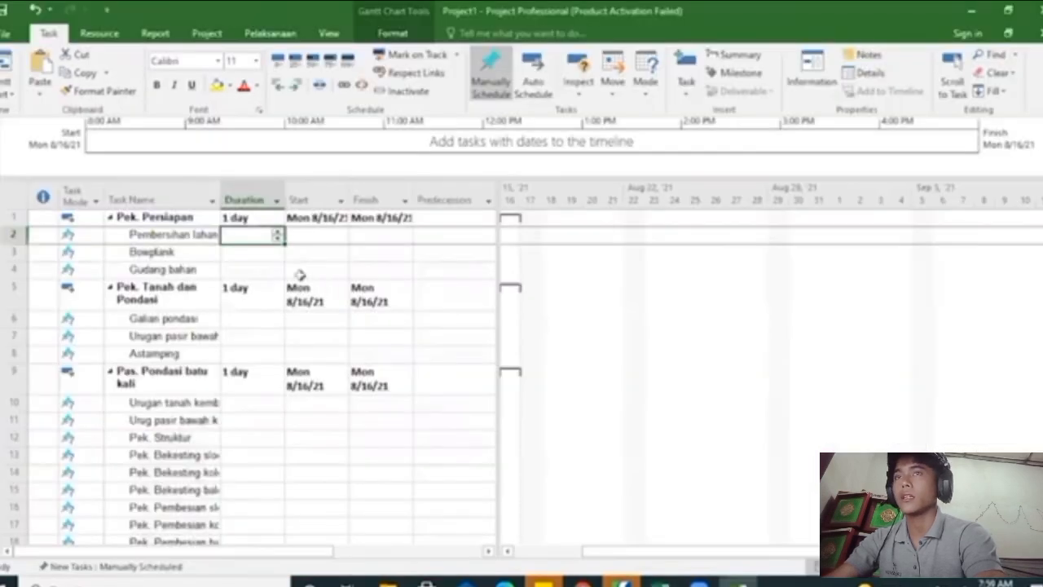
{"action": "right_click", "coordinate": [242, 236]}
{"action": "left_click", "coordinate": [300, 303]}
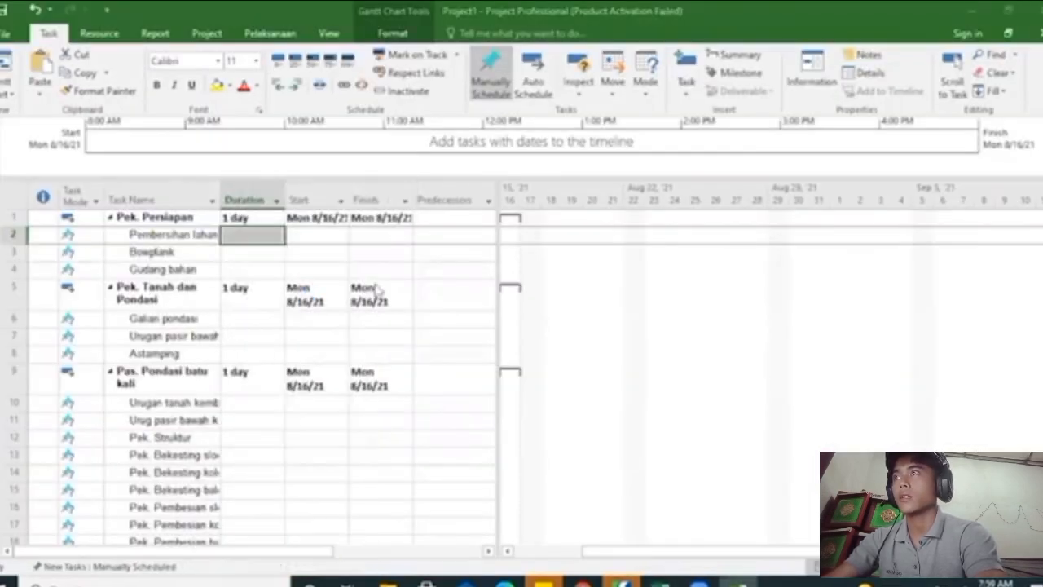
{"action": "left_click", "coordinate": [94, 129]}
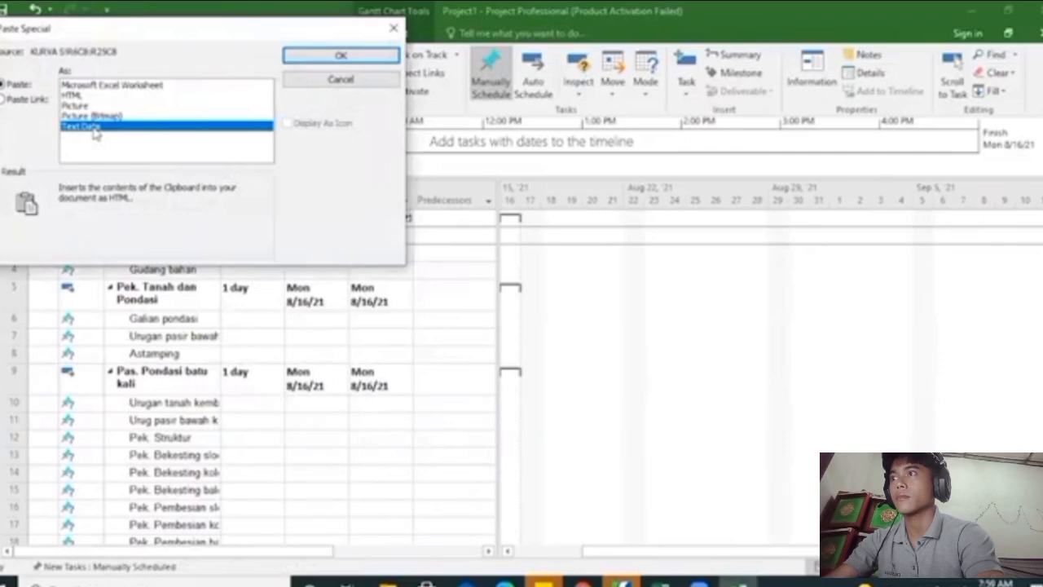
{"action": "left_click", "coordinate": [343, 57]}
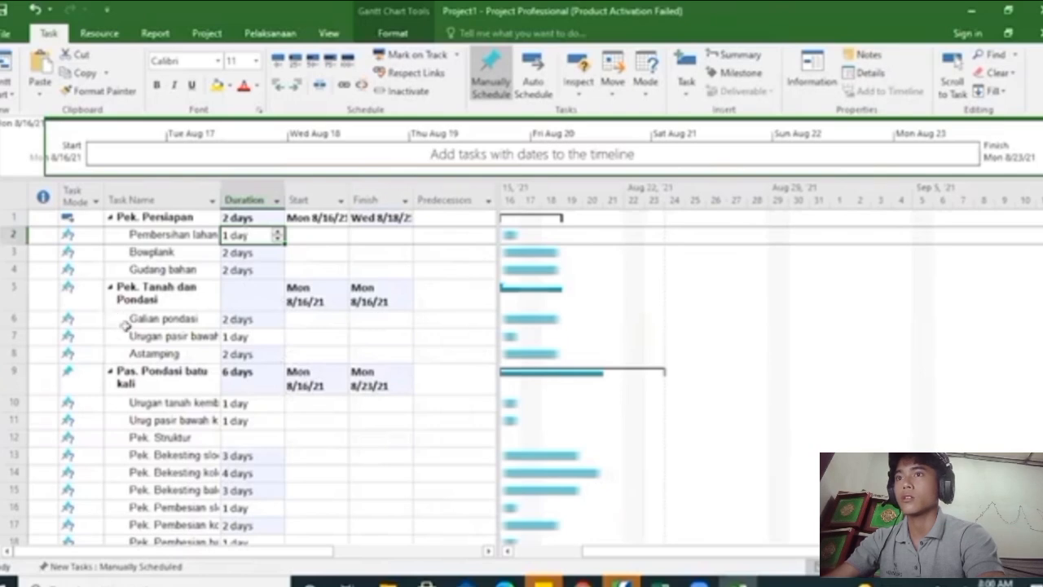
Set all tasks in the Task Name column to Auto Schedule
{"action": "scroll", "coordinate": [326, 346], "scroll_direction": "down", "scroll_amount": 4}
{"action": "scroll", "coordinate": [329, 344], "scroll_direction": "up", "scroll_amount": 4}
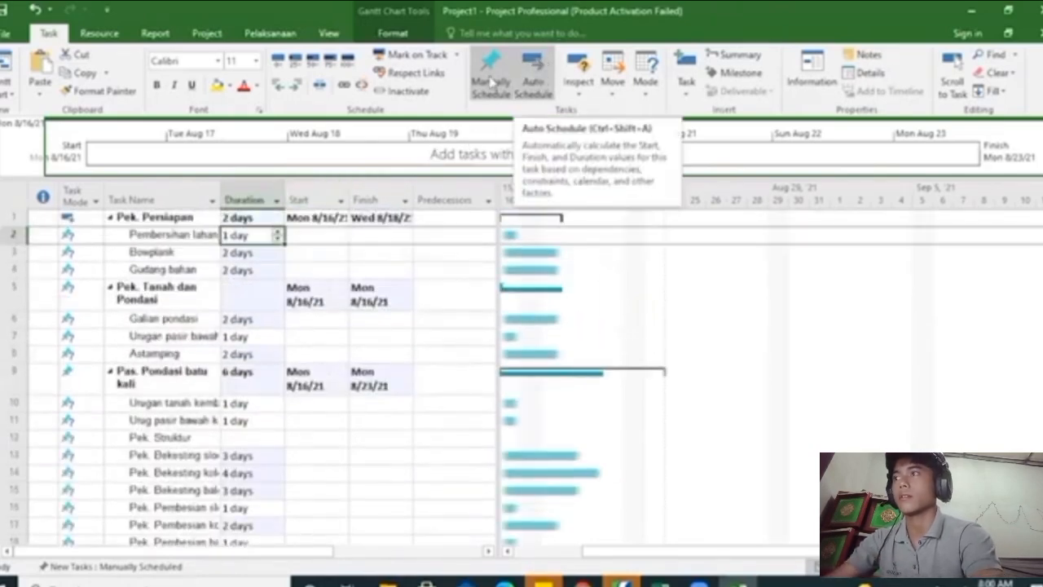
{"action": "left_click", "coordinate": [135, 195]}
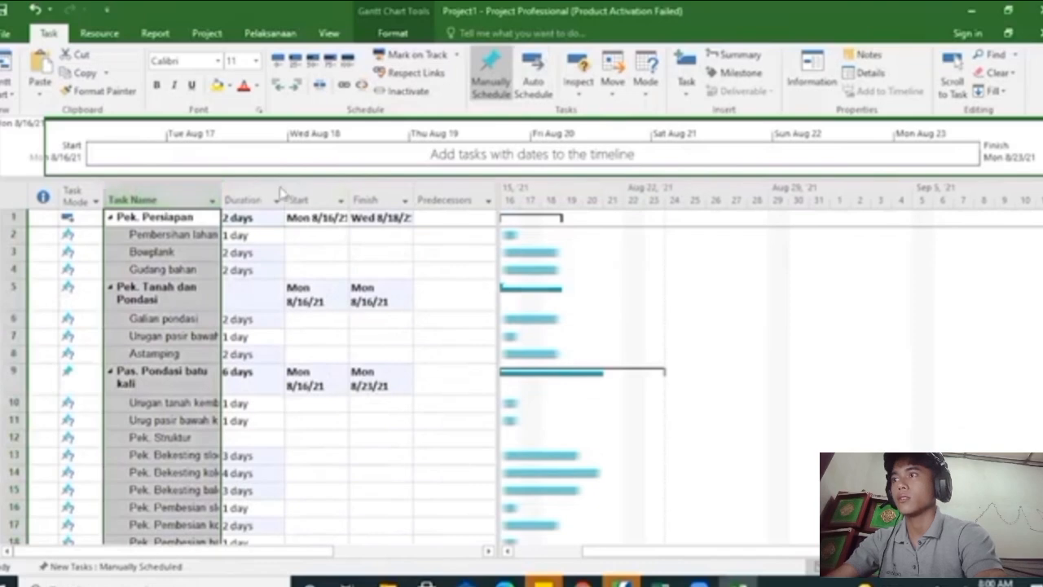
{"action": "left_click", "coordinate": [533, 81]}
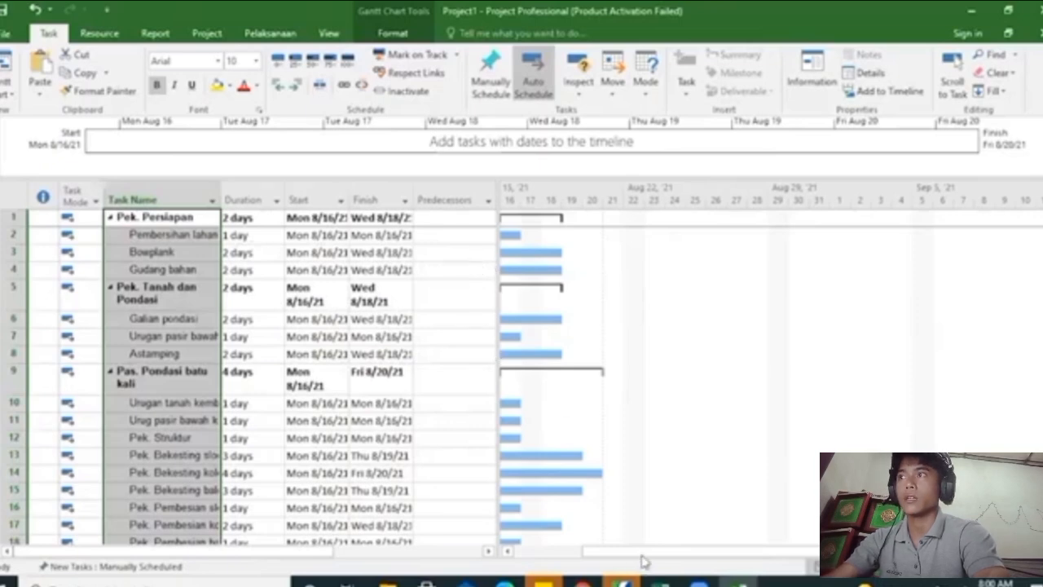
Widen the task table beside the Gantt chart and set Bowplank's predecessor to task 2
{"action": "left_click_drag", "start_coordinate": [640, 556], "coordinate": [573, 557]}
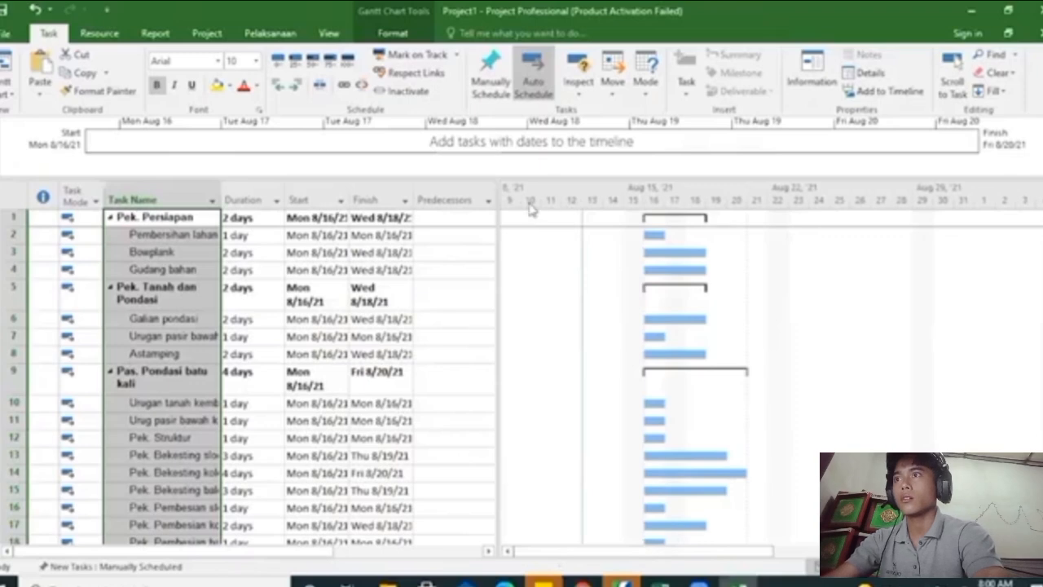
{"action": "left_click_drag", "start_coordinate": [497, 205], "coordinate": [544, 205]}
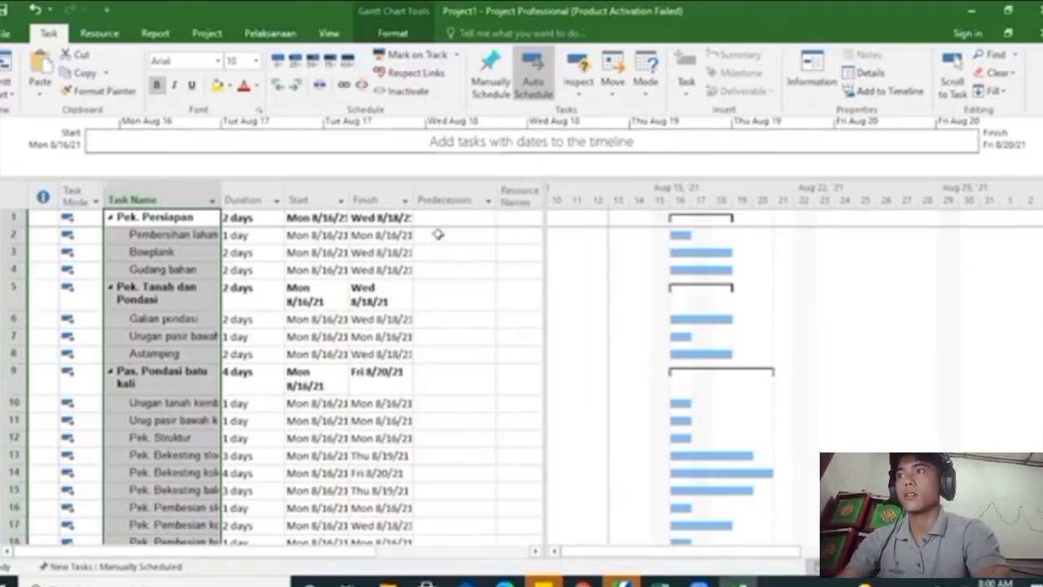
{"action": "left_click", "coordinate": [448, 236]}
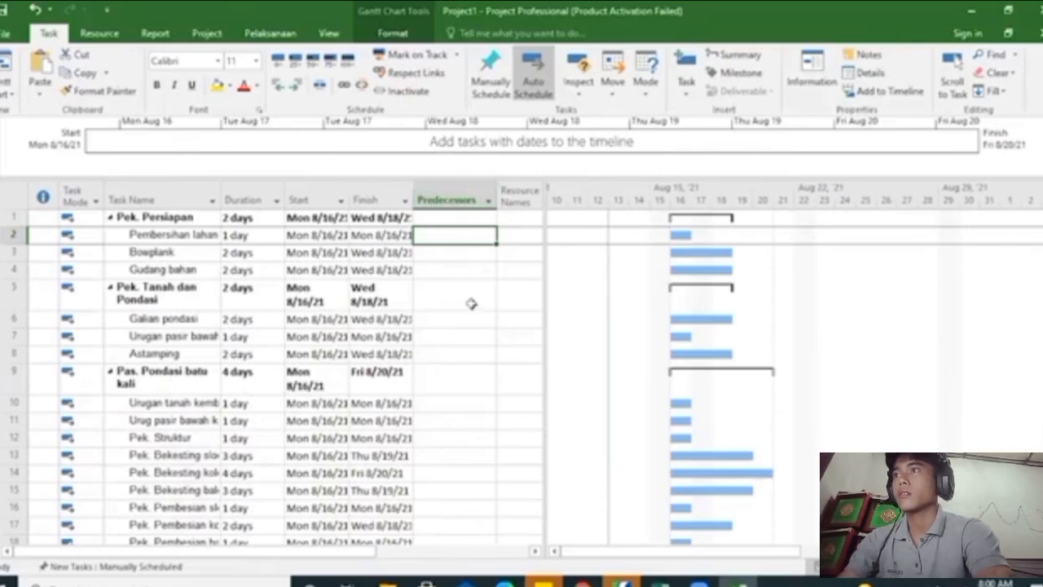
{"action": "left_click", "coordinate": [440, 253]}
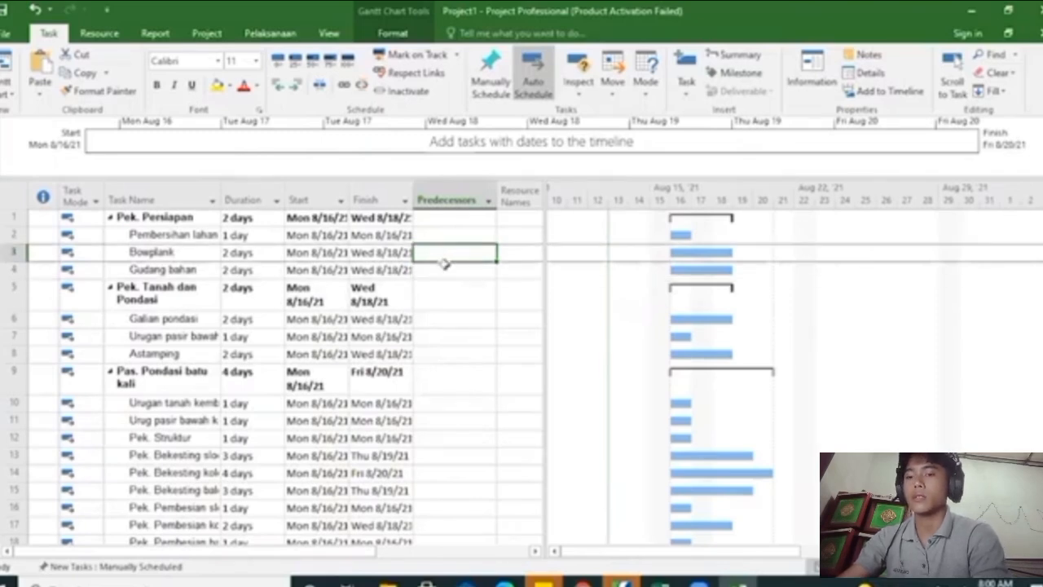
{"action": "type", "text": "2"}
{"action": "key", "text": "Return"}
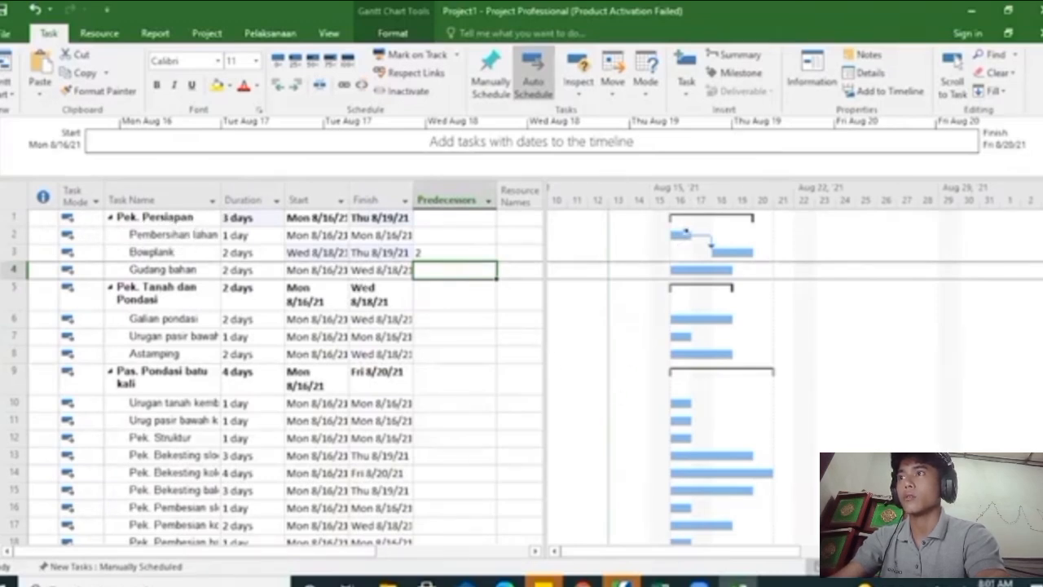
Set Gudang bahan's predecessor to 3SS so it has a start-to-start link with Bowplank
{"action": "left_click_drag", "start_coordinate": [697, 237], "coordinate": [711, 241]}
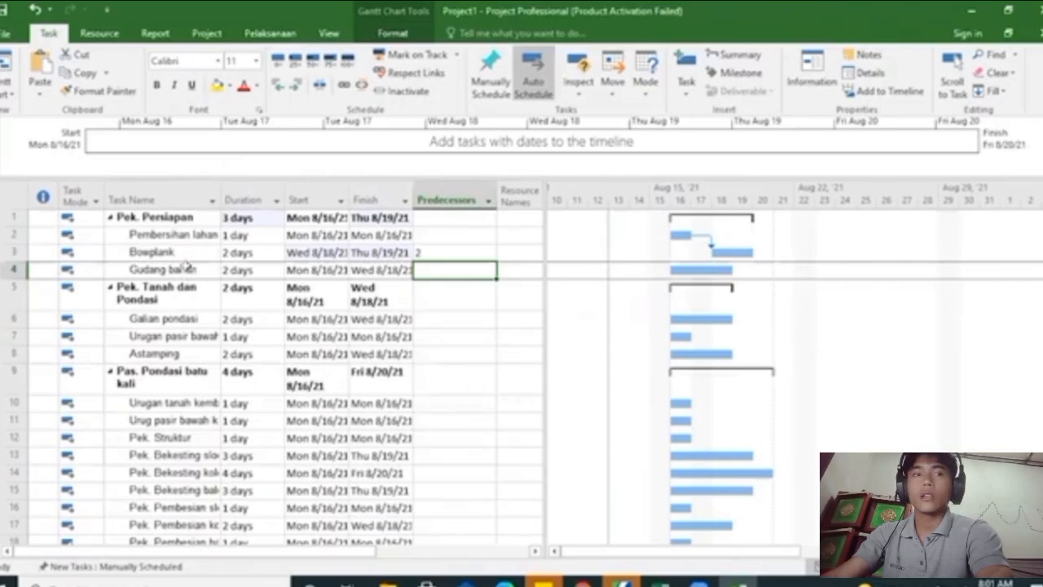
{"action": "left_click", "coordinate": [466, 295]}
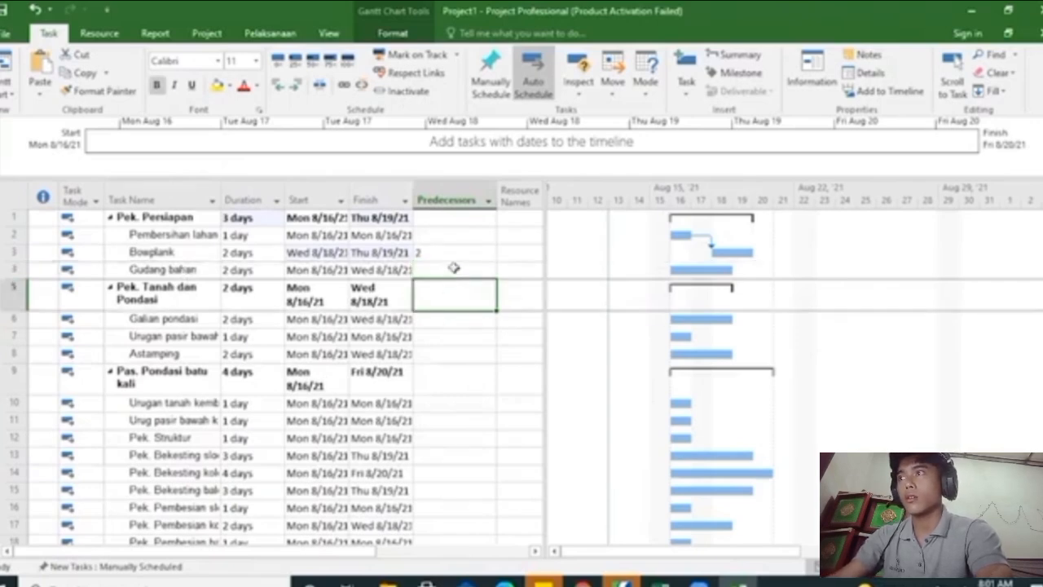
{"action": "left_click", "coordinate": [454, 269]}
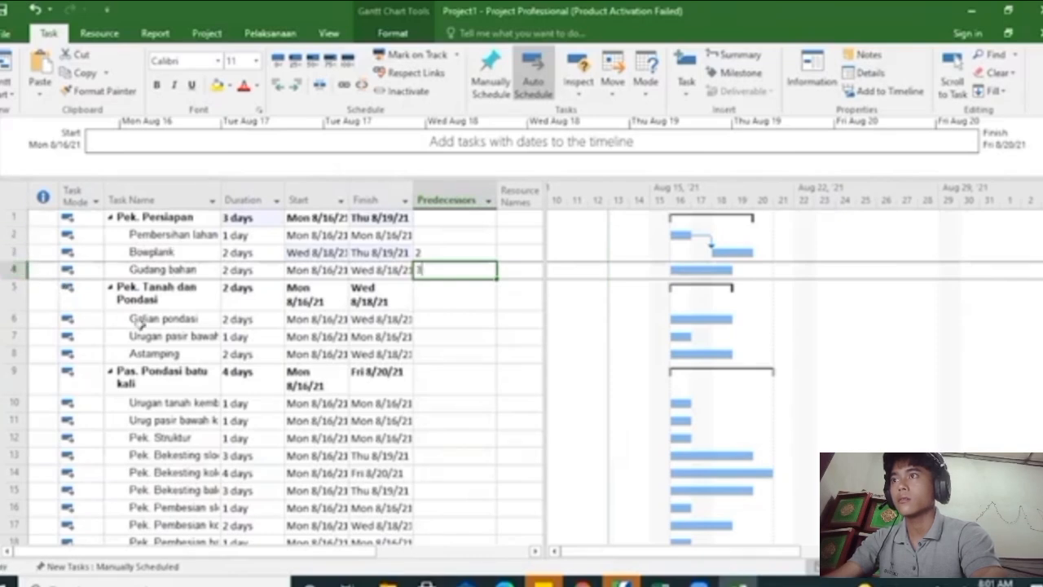
{"action": "type", "text": "3"}
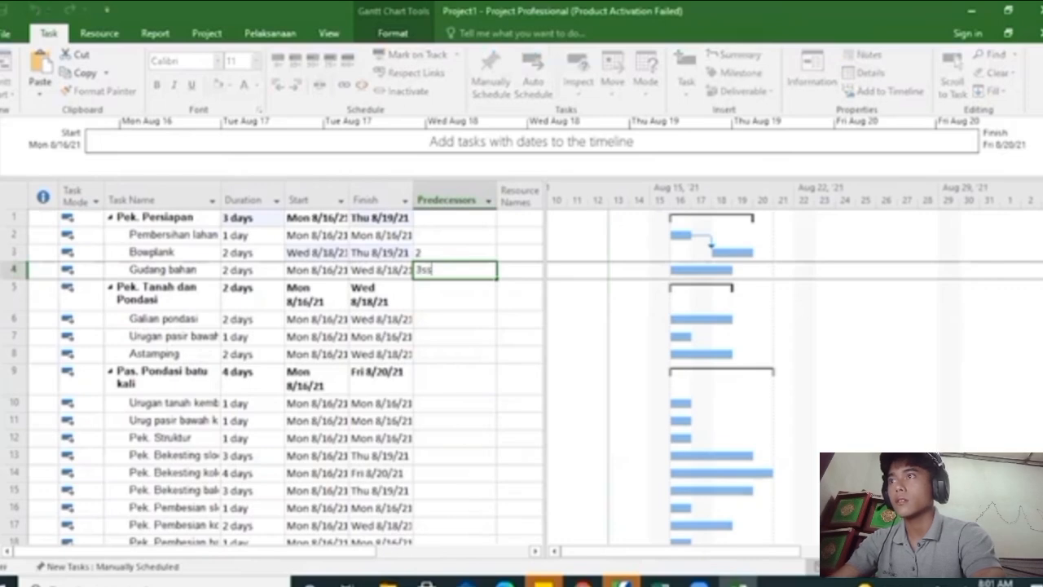
{"action": "key", "text": "Return"}
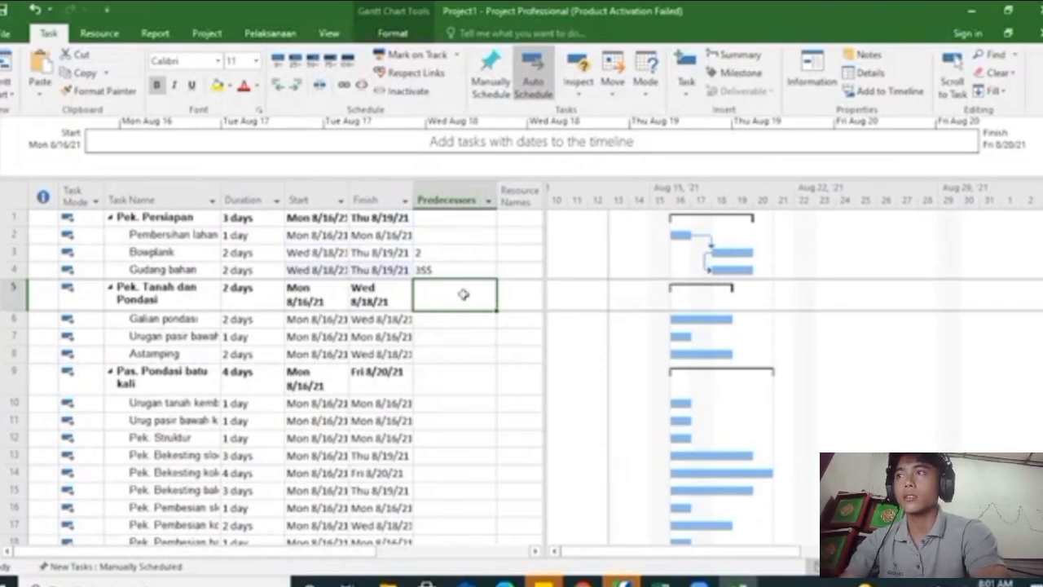
Re-enter Bowplank's predecessor as the finish-to-start link 2FS
{"action": "left_click", "coordinate": [434, 251]}
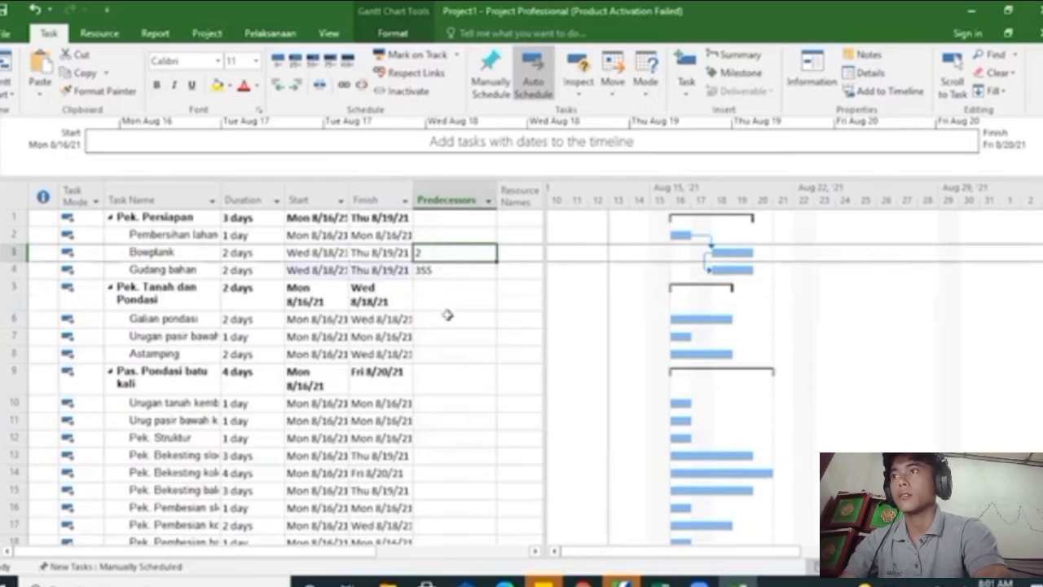
{"action": "type", "text": "2"}
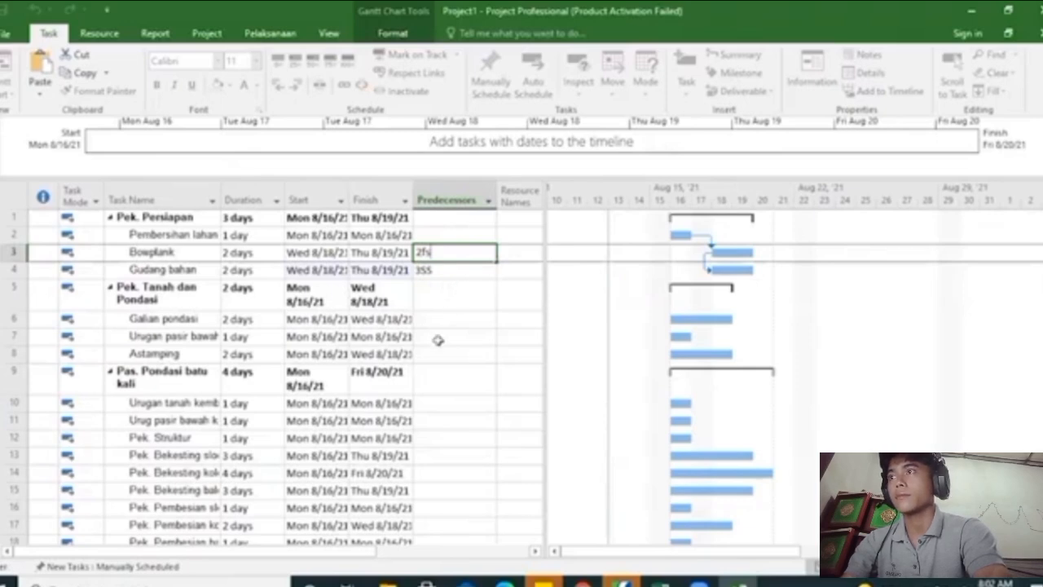
{"action": "key", "text": "Return"}
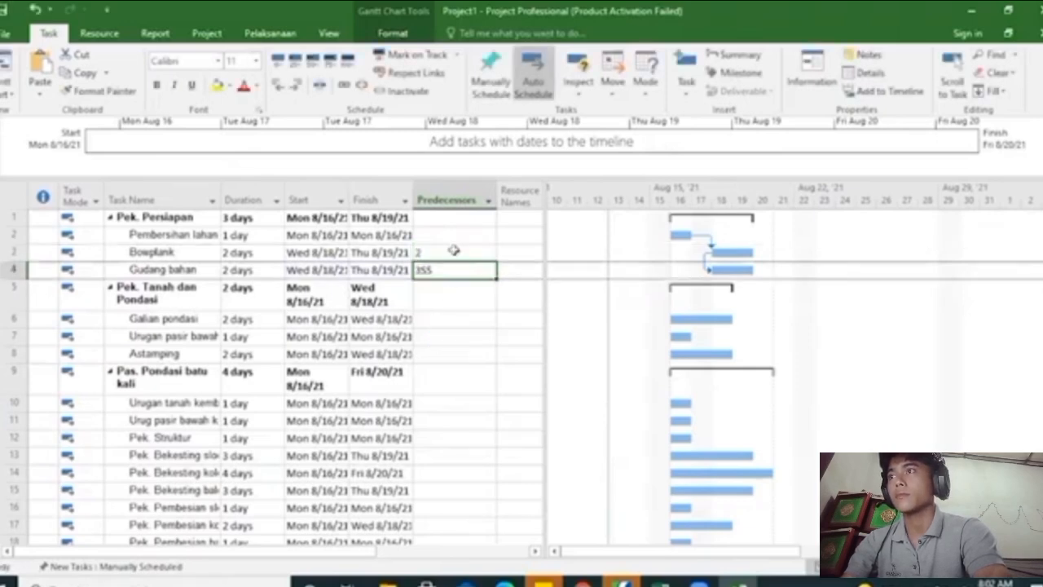
Set the predecessors of Galian pondasi to tasks 3,4
{"action": "left_click", "coordinate": [453, 319]}
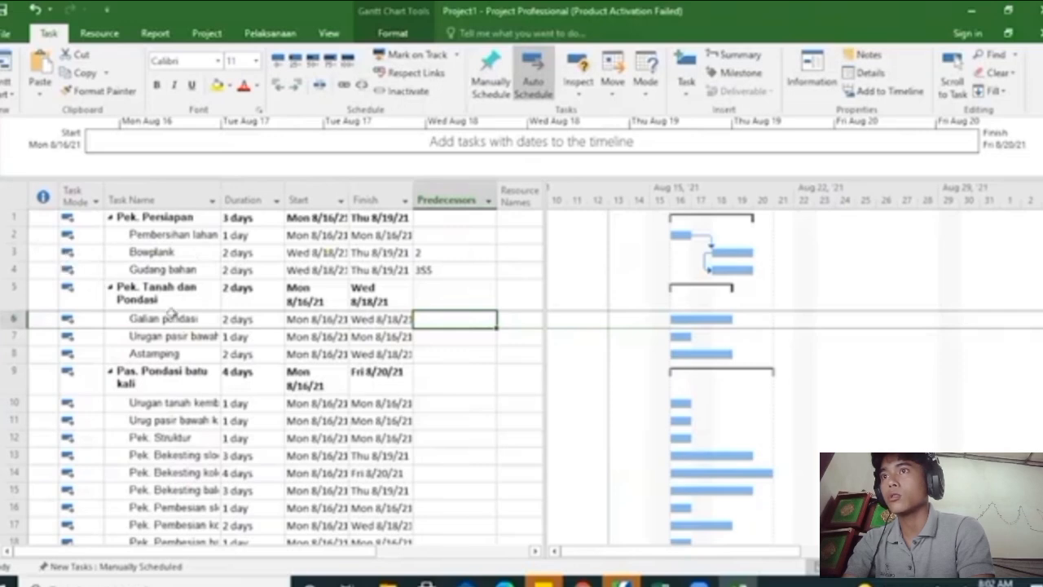
{"action": "type", "text": "3"}
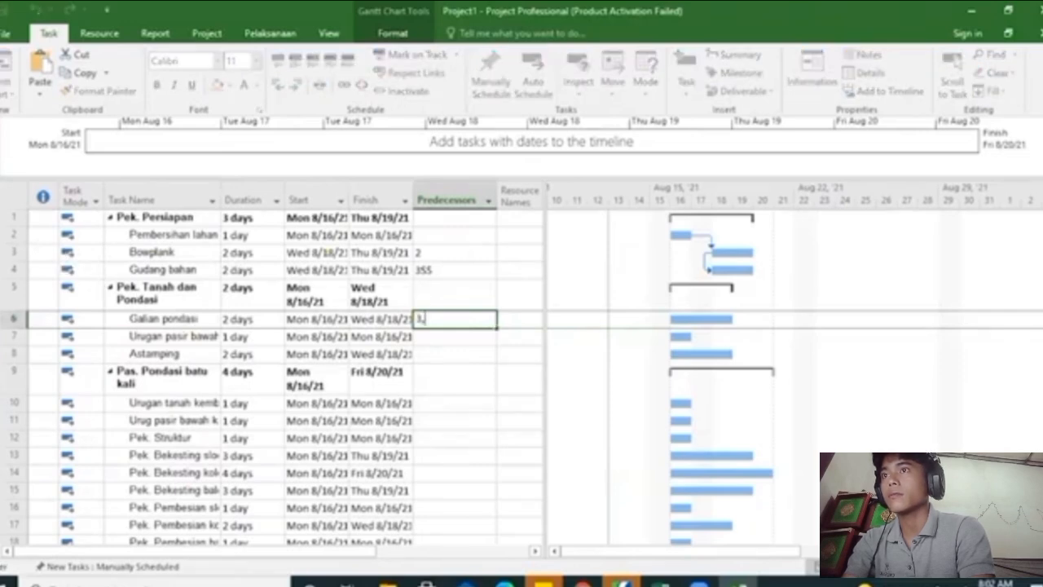
{"action": "type", "text": ","}
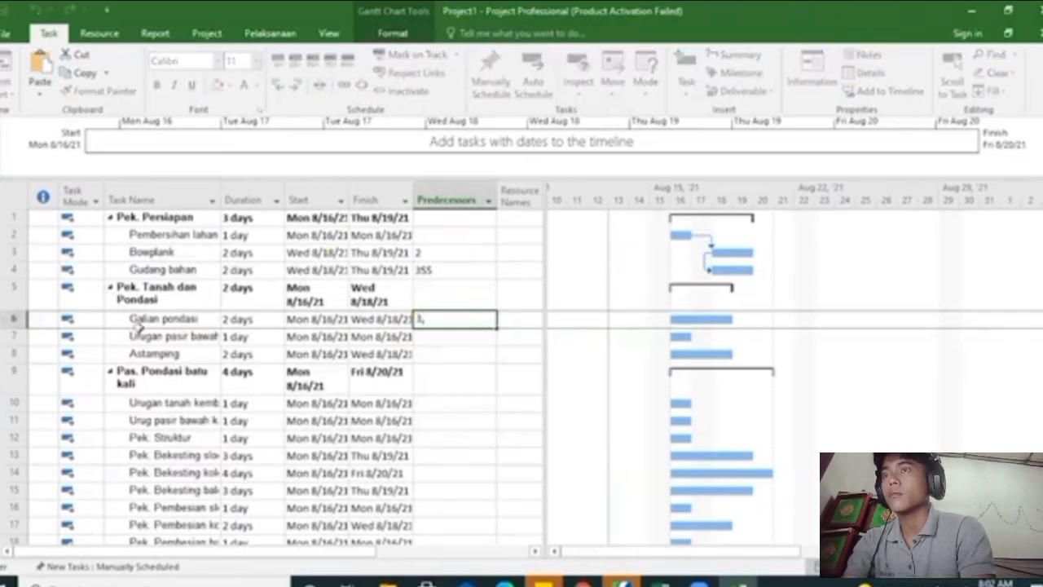
{"action": "type", "text": "4"}
{"action": "key", "text": "Return"}
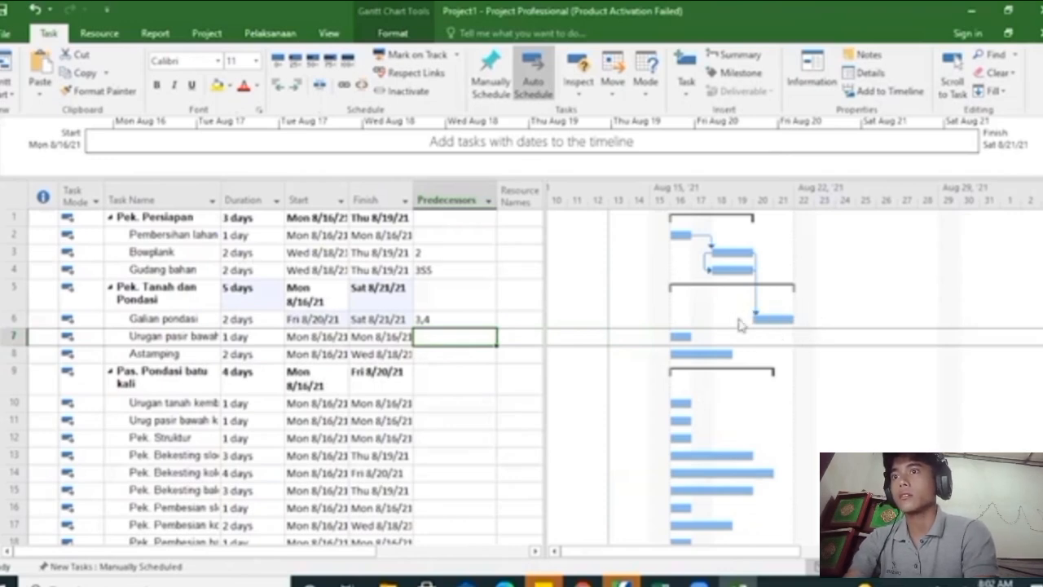
{"action": "left_click", "coordinate": [464, 318]}
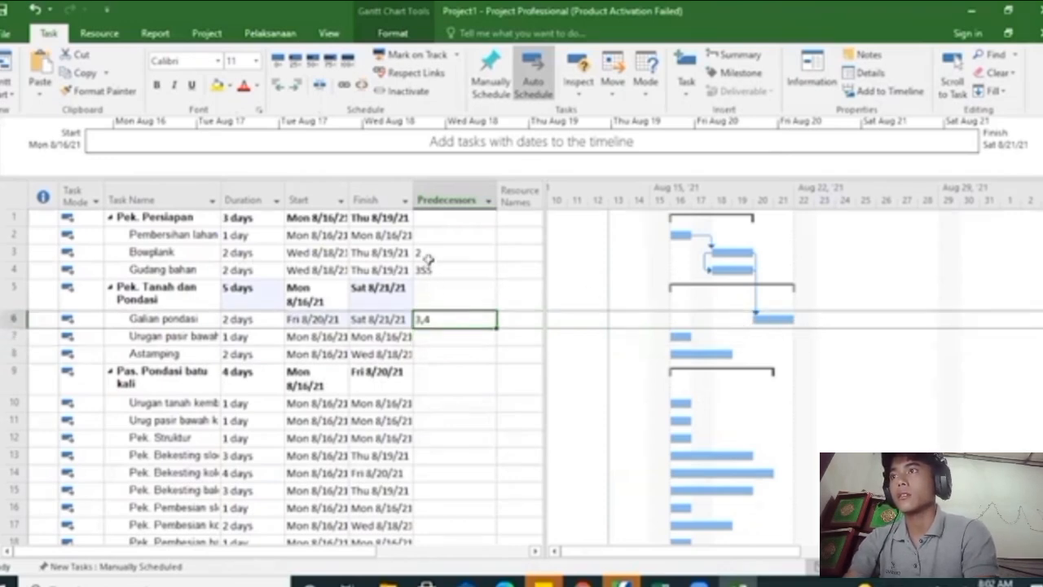
Widen the Task Name column and set the predecessor of Urugan pasir bawah pondasi to 6FF
{"action": "left_click", "coordinate": [443, 335]}
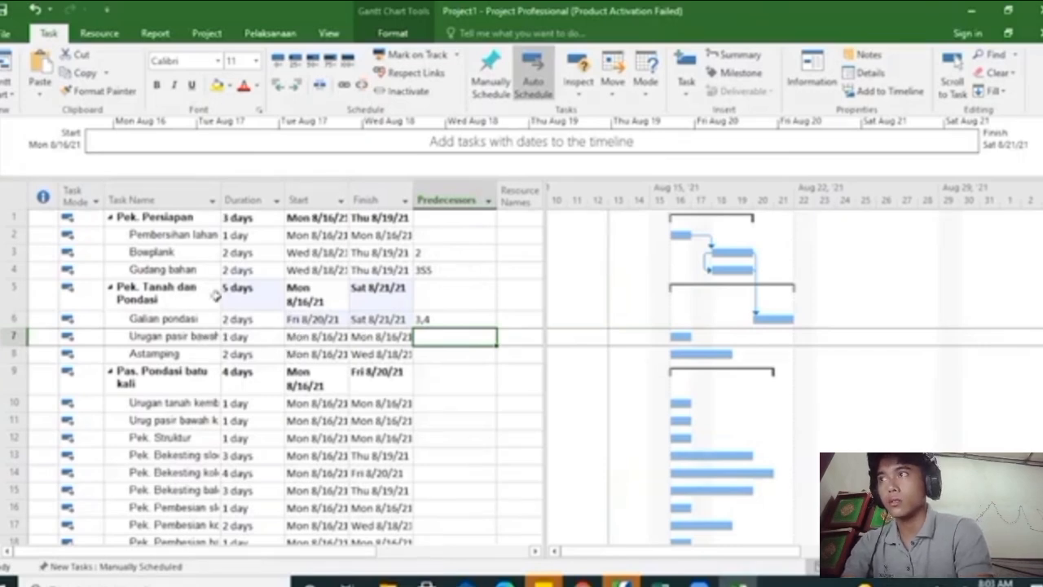
{"action": "left_click", "coordinate": [245, 198]}
{"action": "left_click_drag", "start_coordinate": [362, 179], "coordinate": [236, 222]}
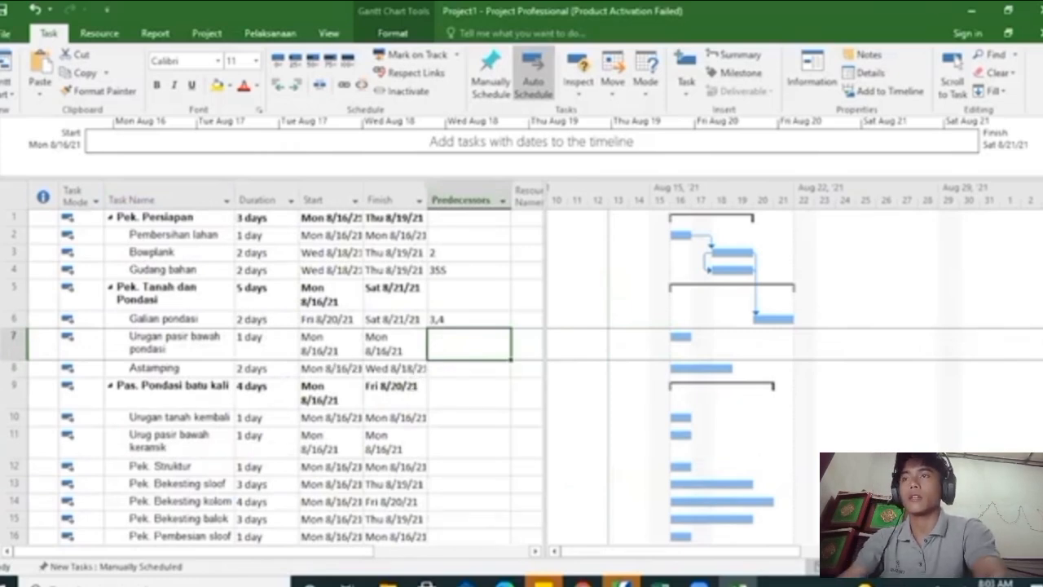
{"action": "type", "text": "6ff"}
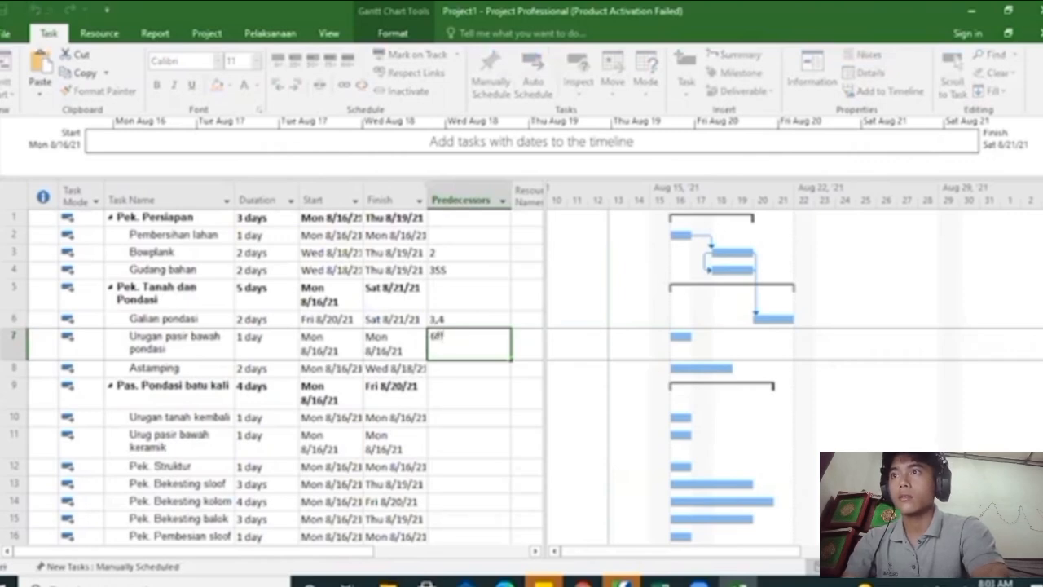
{"action": "key", "text": "Return"}
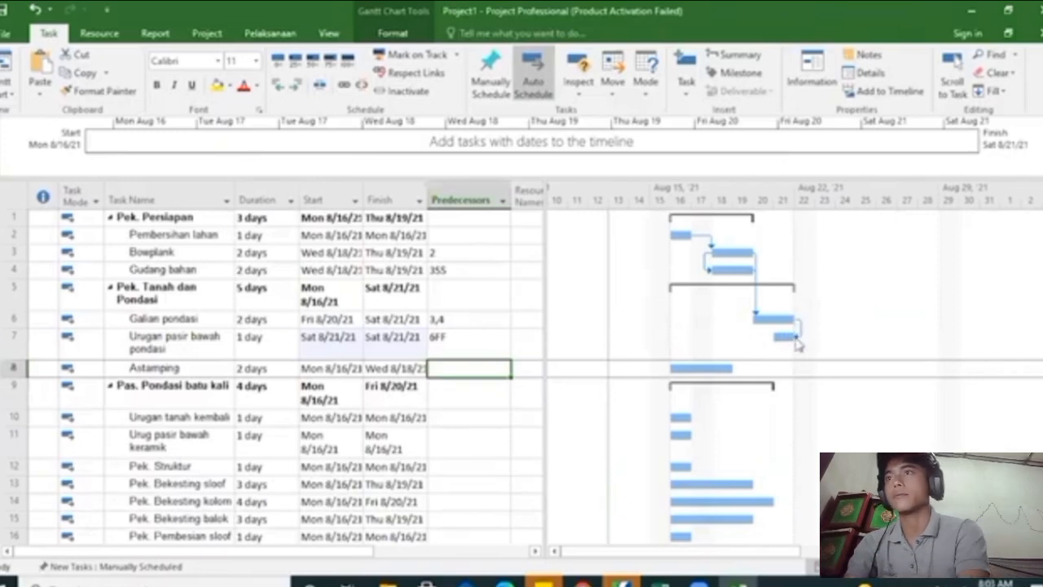
Set the predecessor of both Astamping and Urugan tanah kembali to task 7
{"action": "left_click", "coordinate": [329, 344]}
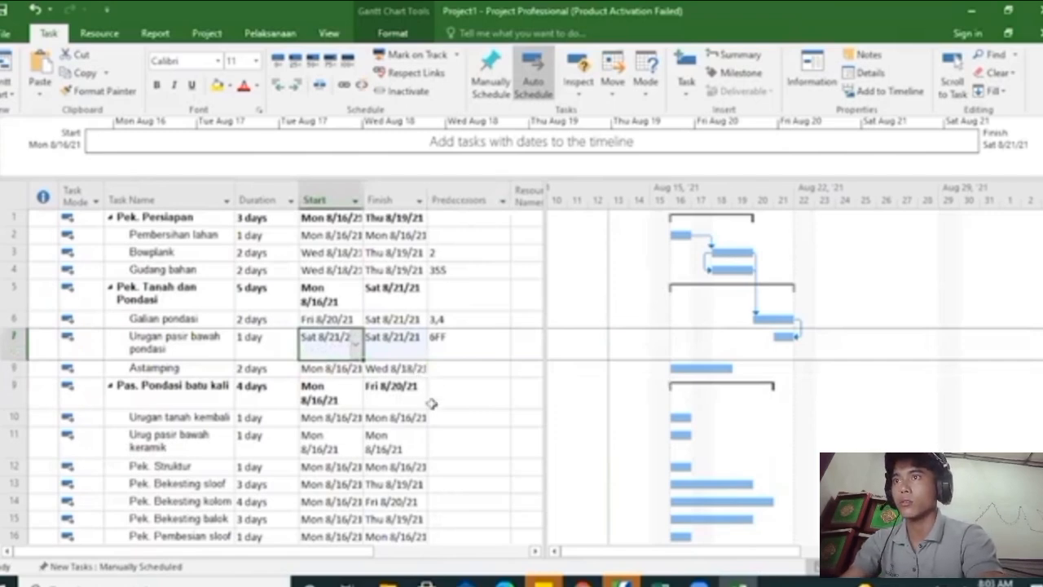
{"action": "left_click", "coordinate": [453, 369]}
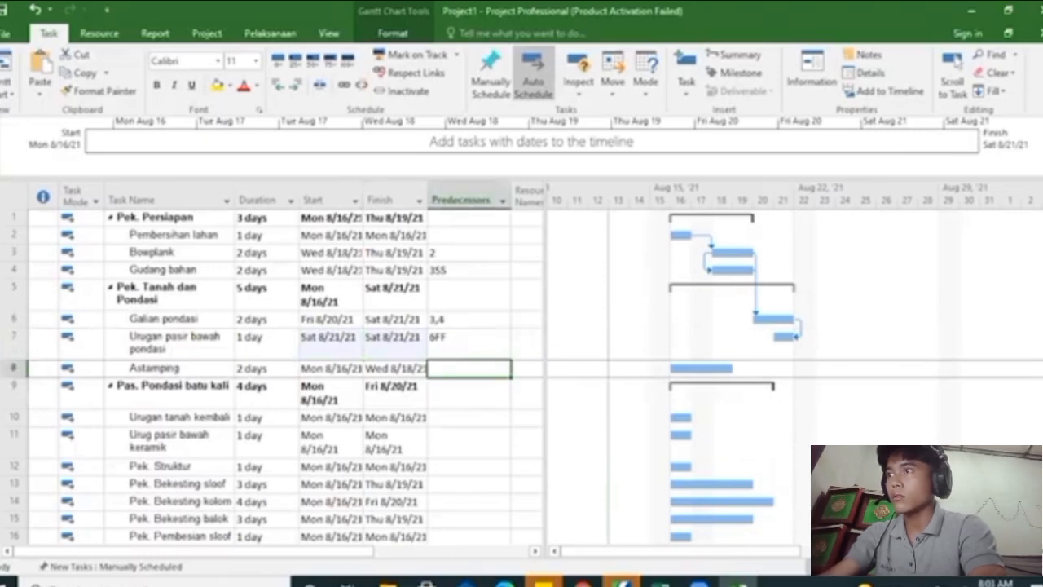
{"action": "type", "text": "7"}
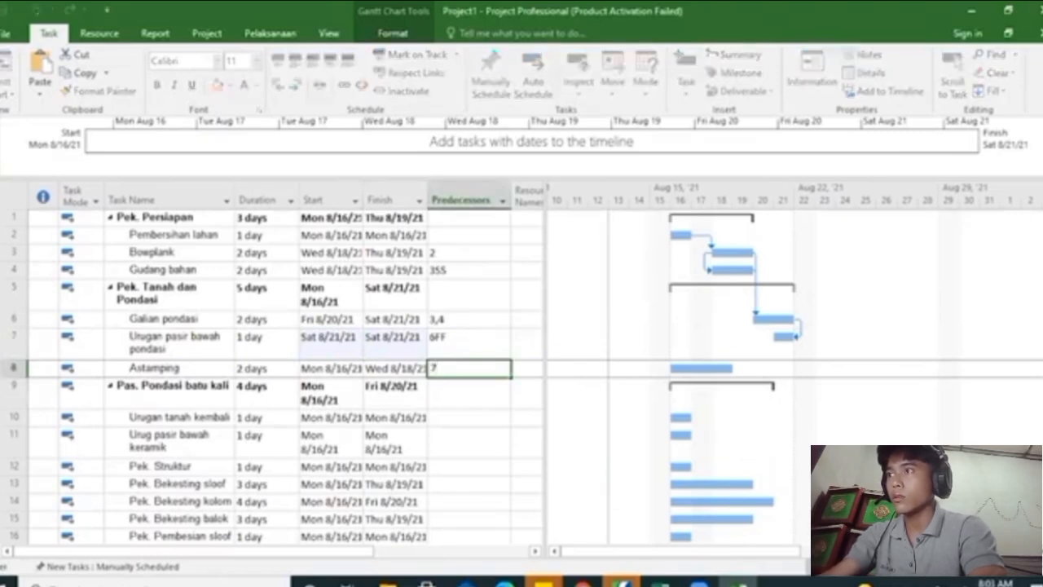
{"action": "key", "text": "Return"}
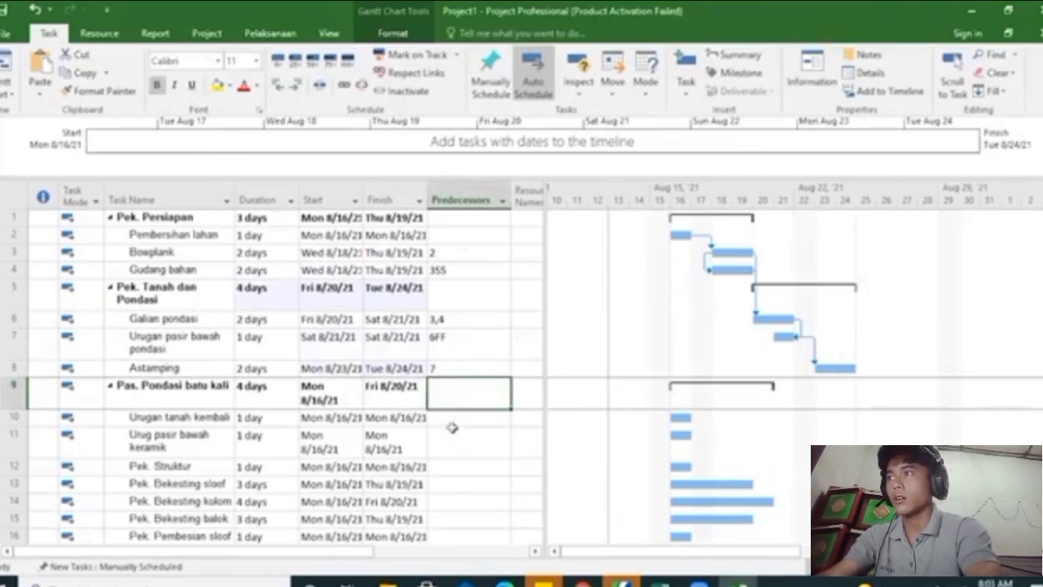
{"action": "left_click", "coordinate": [444, 418]}
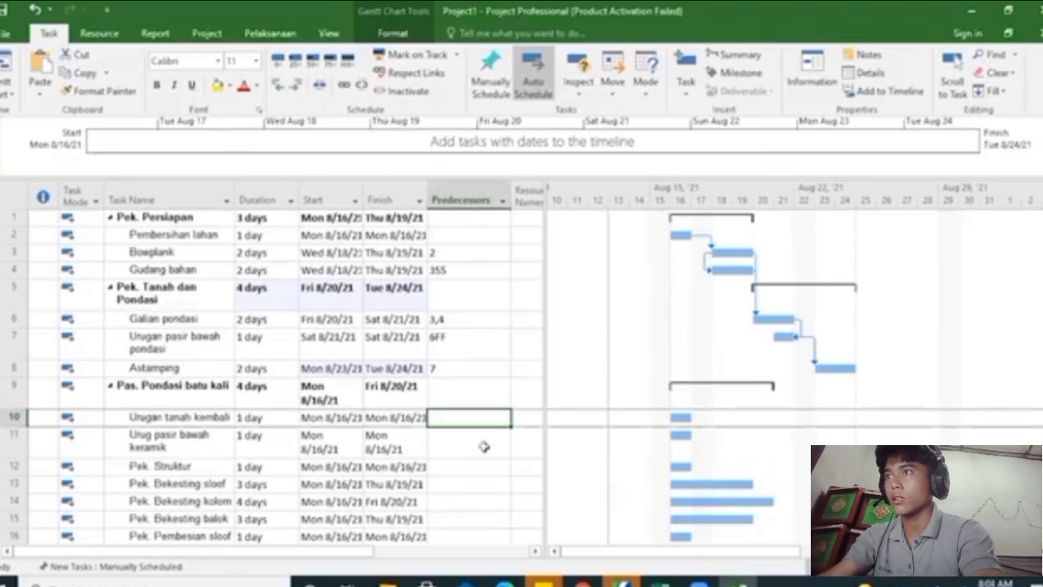
{"action": "type", "text": "7"}
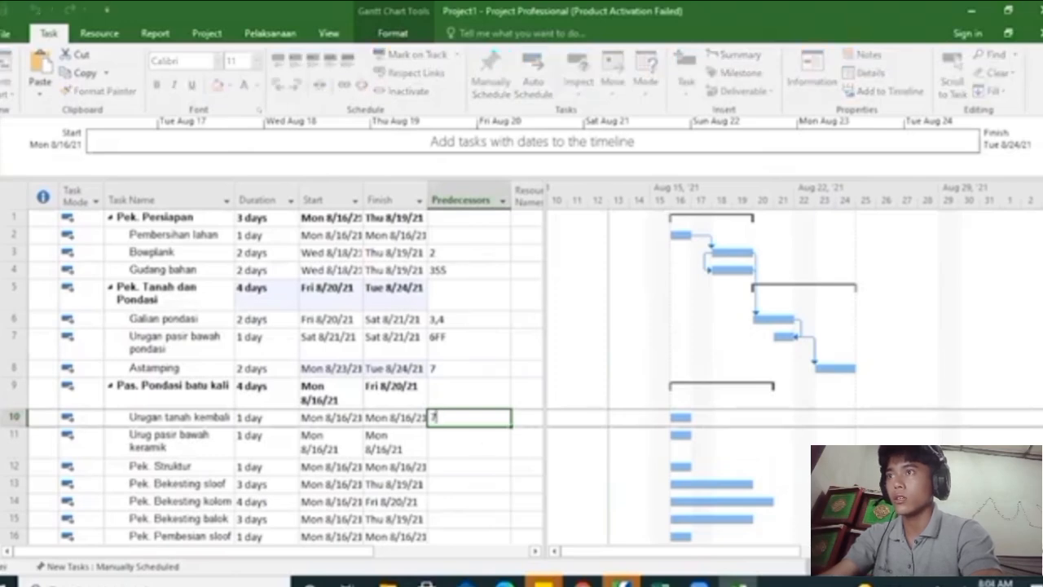
{"action": "key", "text": "Return"}
Set the predecessor of Urug pasir bawah keramik to task 8
{"action": "scroll", "coordinate": [489, 443], "scroll_direction": "down", "scroll_amount": 1}
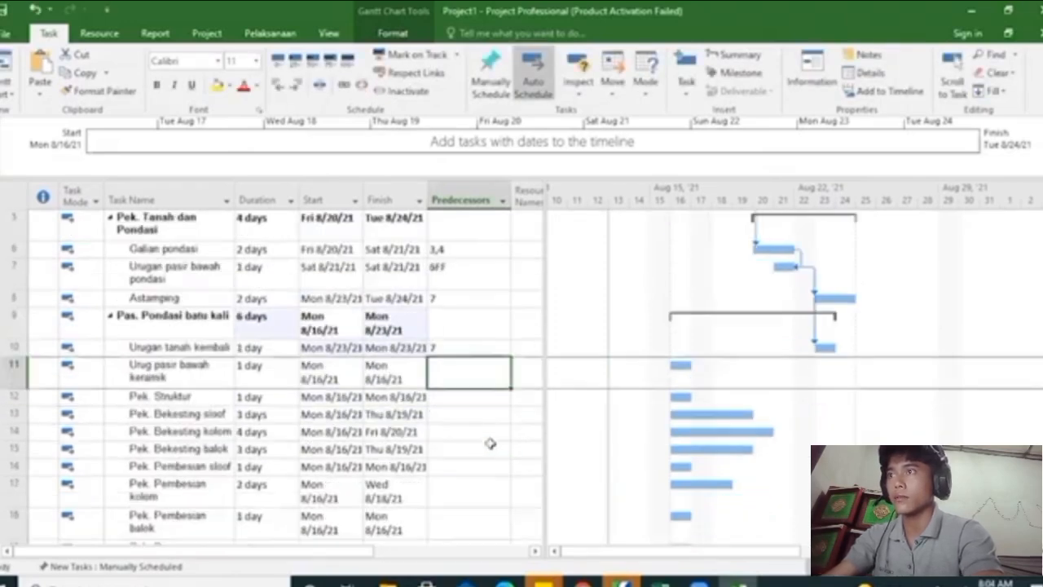
{"action": "scroll", "coordinate": [489, 443], "scroll_direction": "down", "scroll_amount": 1}
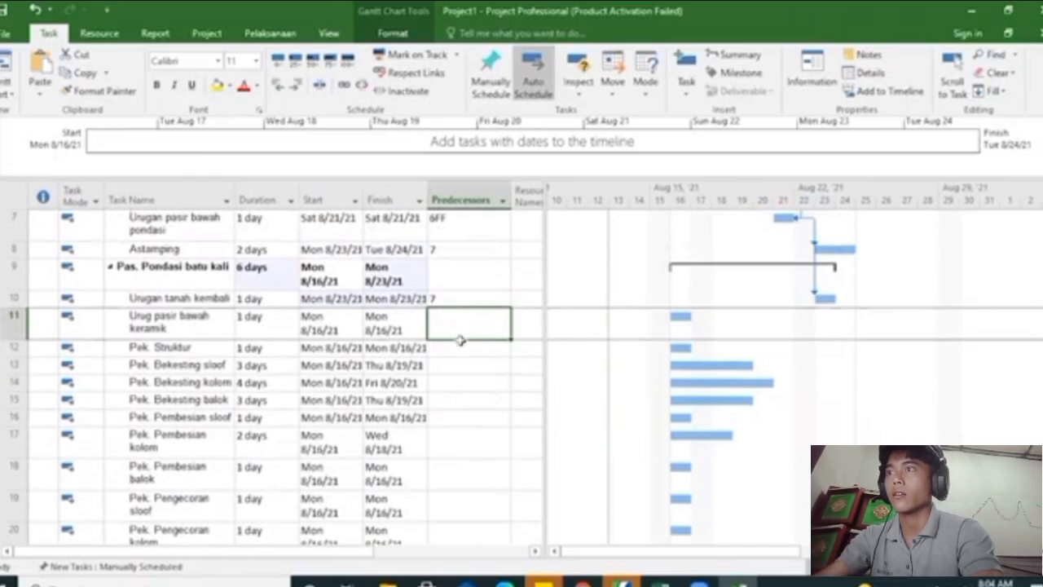
{"action": "scroll", "coordinate": [461, 340], "scroll_direction": "down", "scroll_amount": 1}
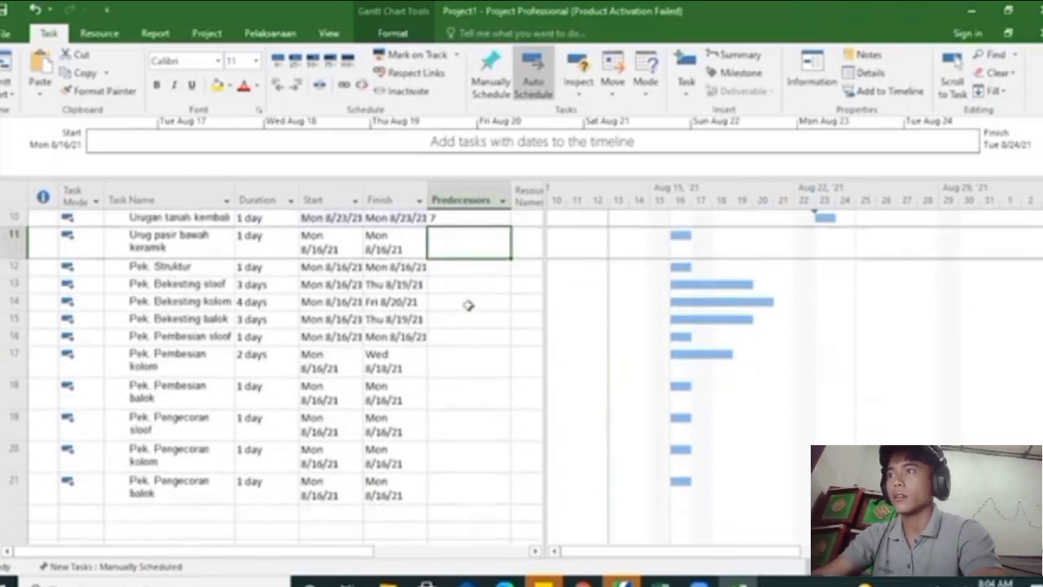
{"action": "scroll", "coordinate": [469, 305], "scroll_direction": "up", "scroll_amount": 1}
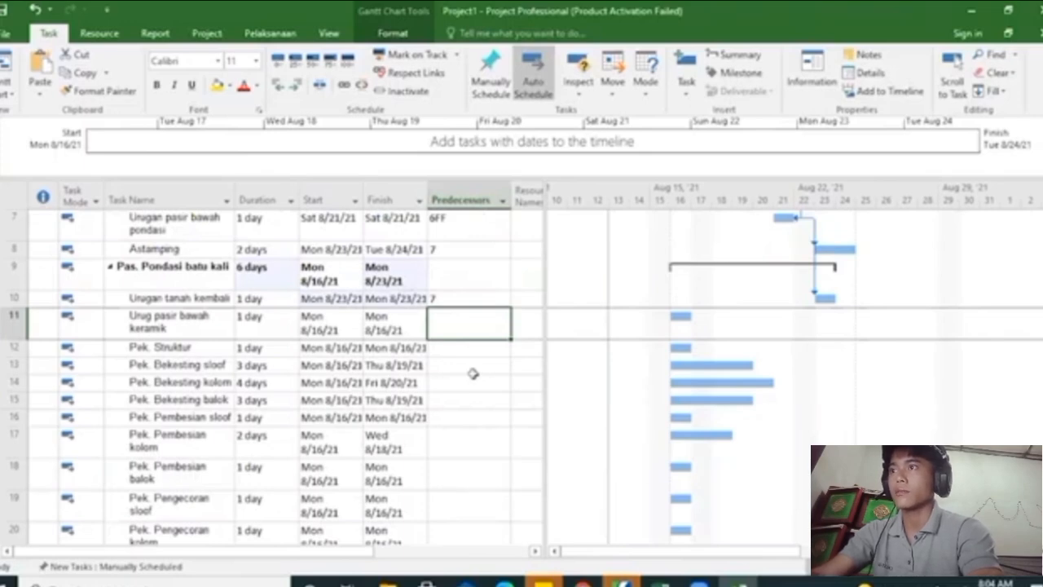
{"action": "type", "text": "9"}
{"action": "key", "text": "BackSpace"}
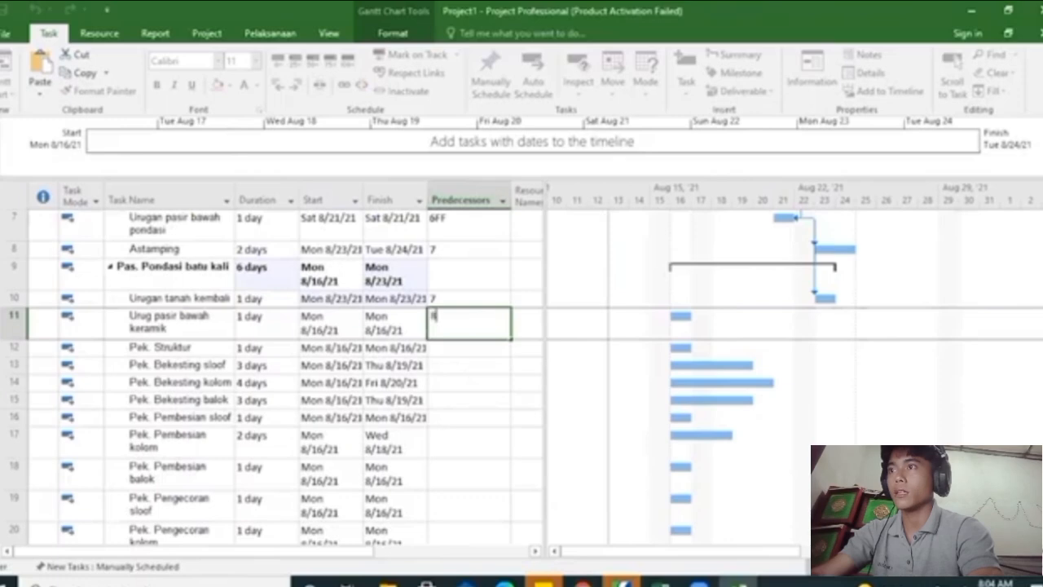
{"action": "key", "text": "Return"}
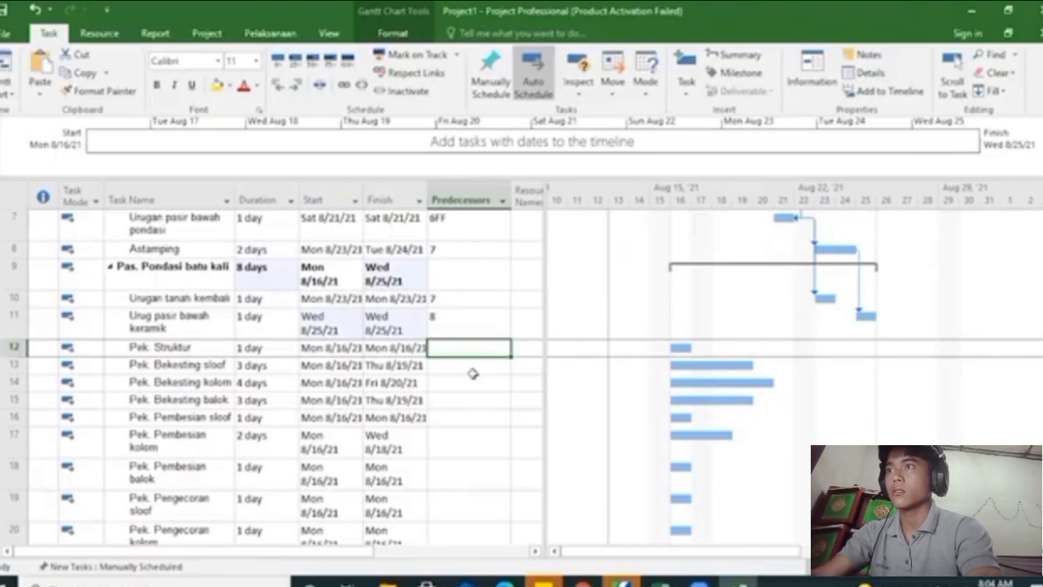
Set the predecessors of Pek. Struktur to 10,11 and the predecessor of Pek. Bekesting sloof to 12
{"action": "type", "text": "10,11"}
{"action": "key", "text": "Return"}
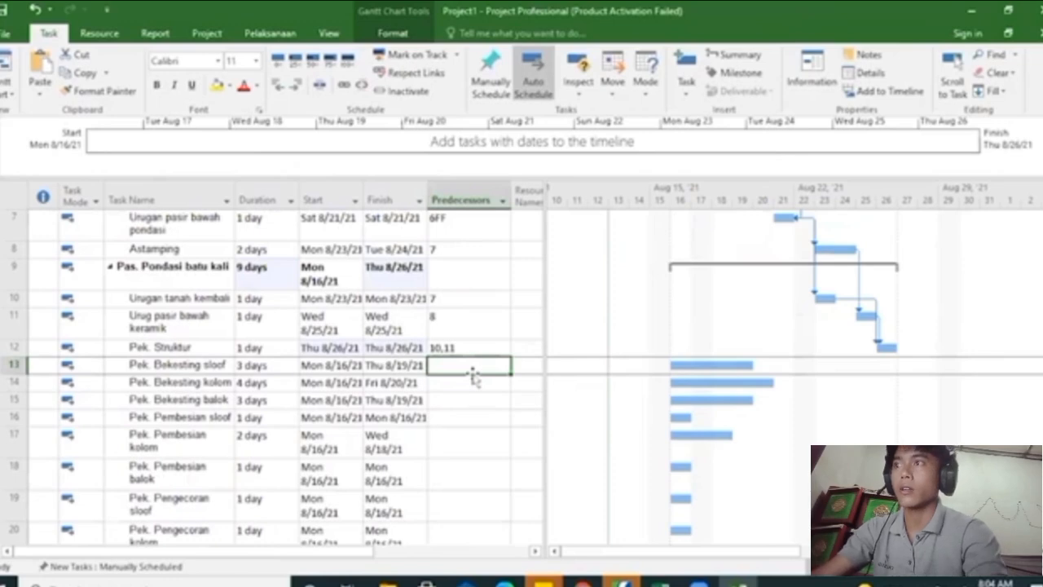
{"action": "type", "text": "12"}
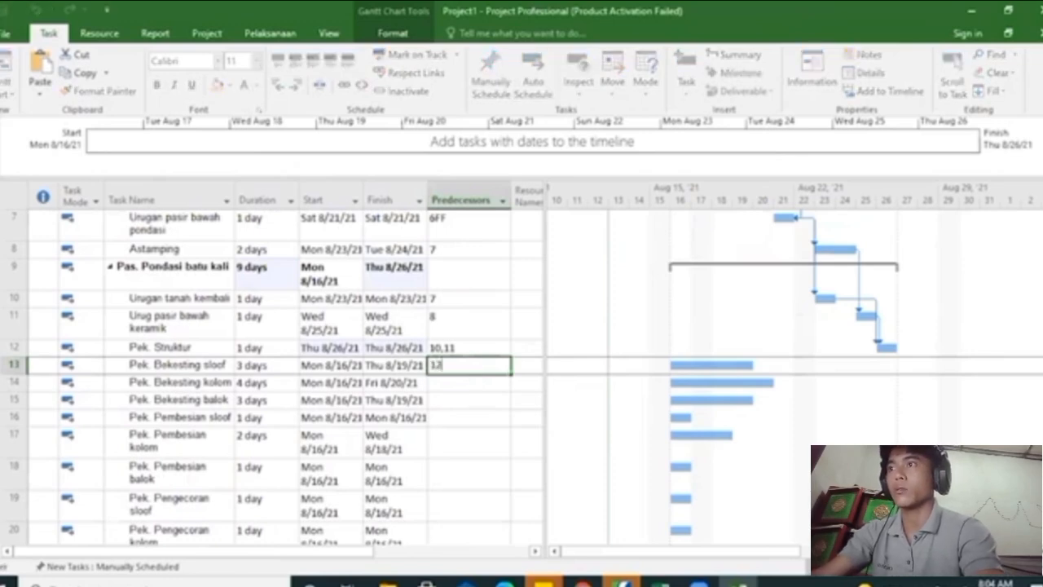
{"action": "key", "text": "Return"}
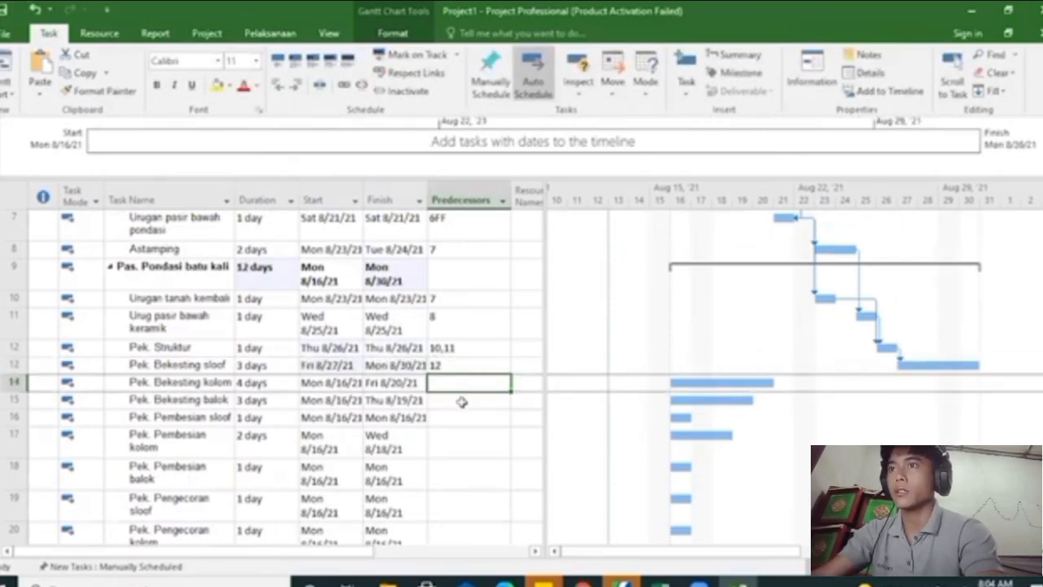
Set the predecessor of Pek. Bekesting kolom to task 6
{"action": "scroll", "coordinate": [454, 396], "scroll_direction": "up", "scroll_amount": 2}
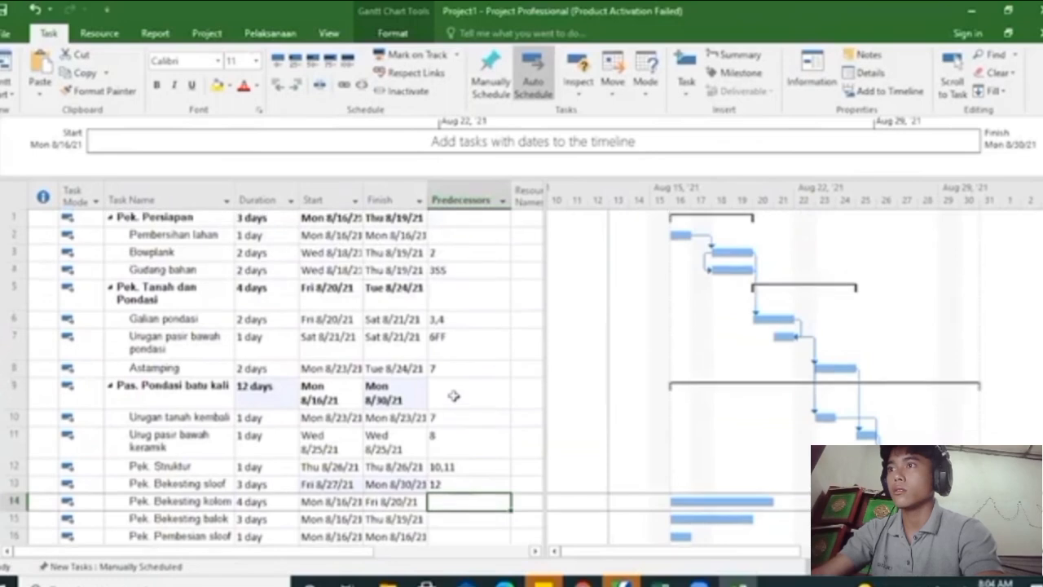
{"action": "scroll", "coordinate": [448, 387], "scroll_direction": "down", "scroll_amount": 1}
{"action": "scroll", "coordinate": [444, 380], "scroll_direction": "down", "scroll_amount": 2}
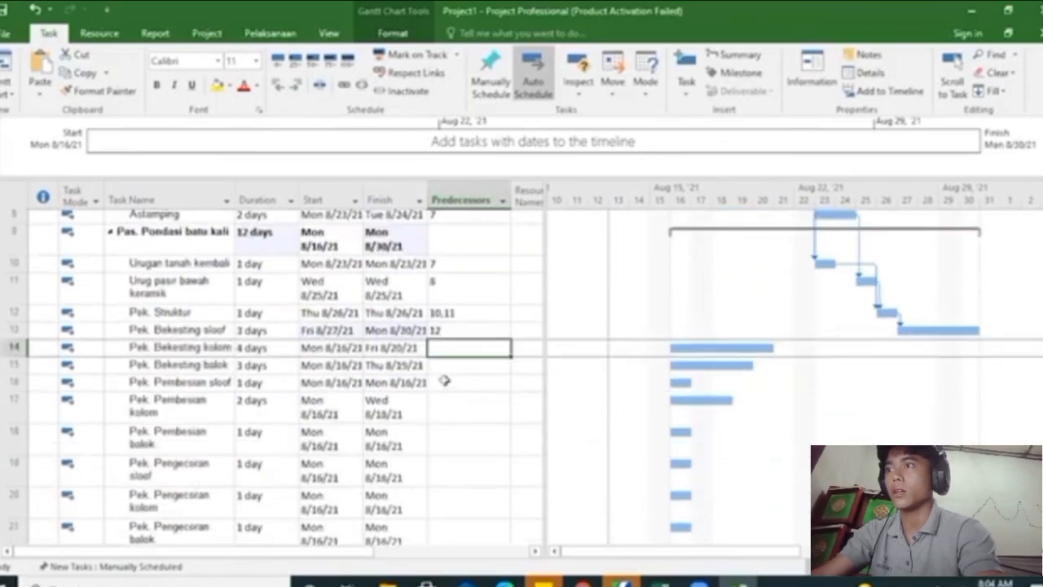
{"action": "type", "text": "6"}
{"action": "key", "text": "Return"}
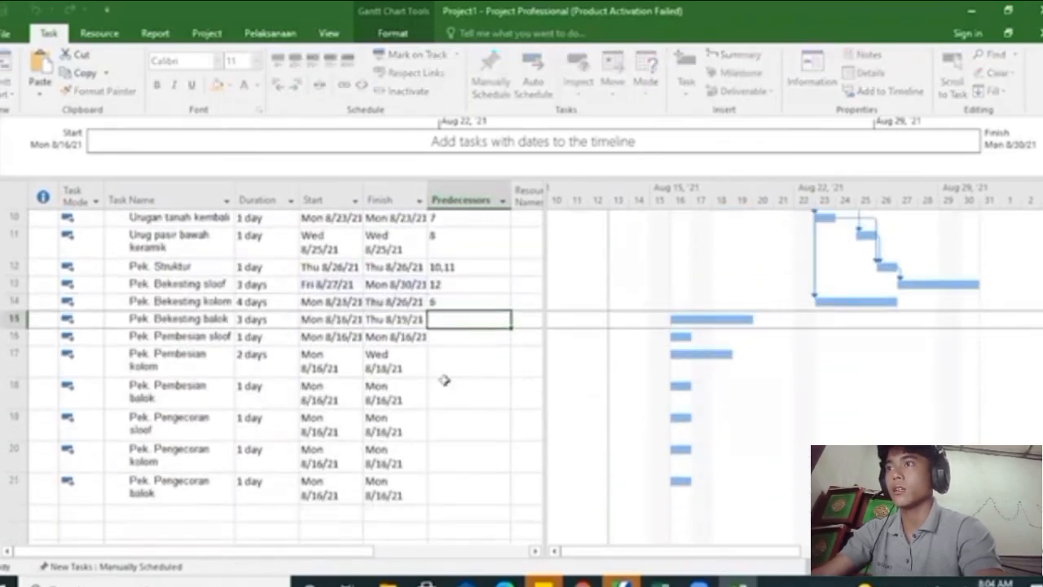
Set the predecessor of Pek. Bekesting balok to task 14
{"action": "scroll", "coordinate": [471, 338], "scroll_direction": "up", "scroll_amount": 1}
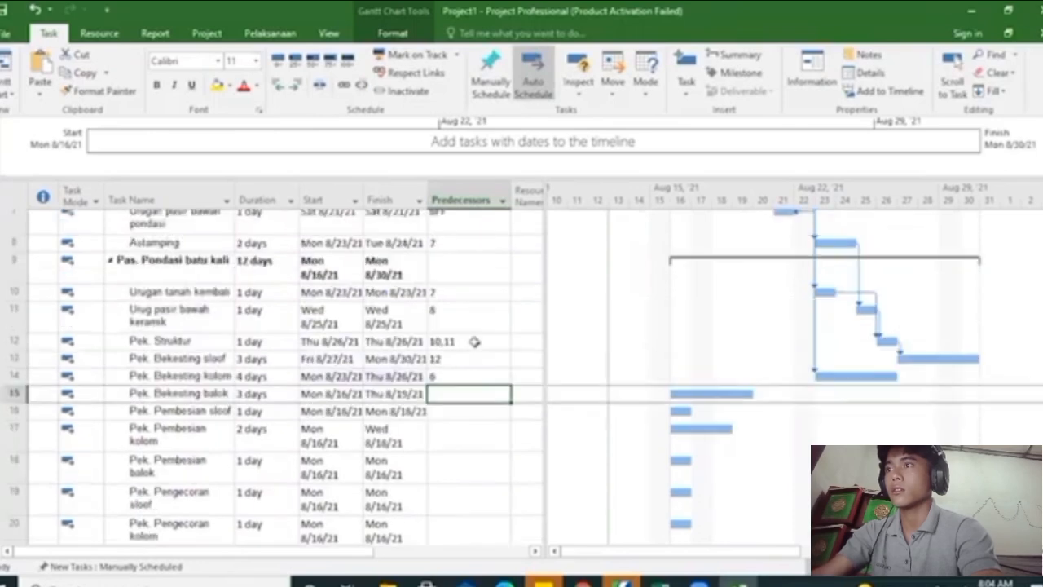
{"action": "left_click", "coordinate": [448, 419]}
{"action": "left_click", "coordinate": [452, 398]}
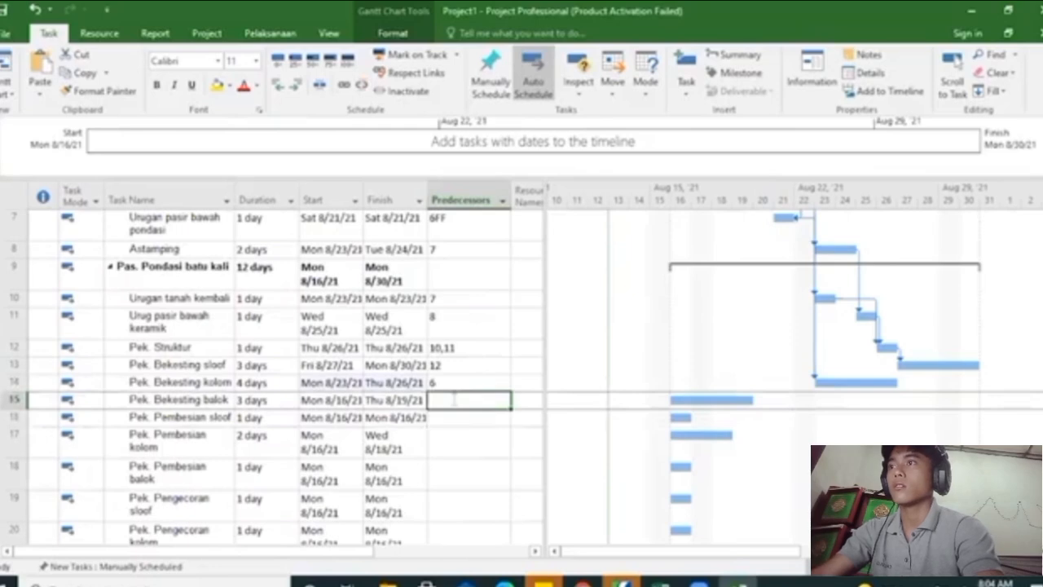
{"action": "type", "text": "14"}
{"action": "key", "text": "Return"}
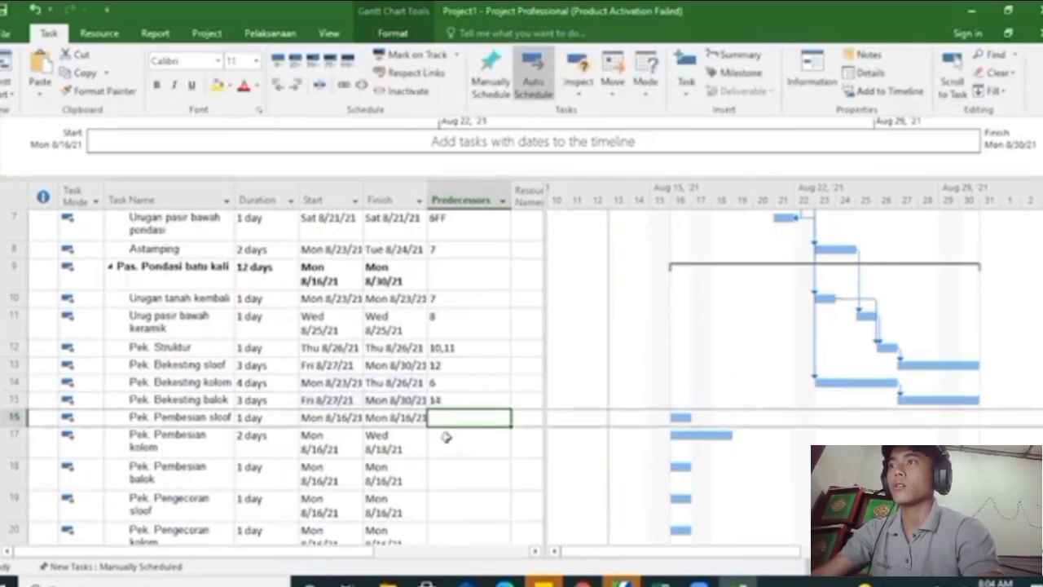
Set the predecessors of Pek. Pembesian sloof to 13,14,15
{"action": "type", "text": "13"}
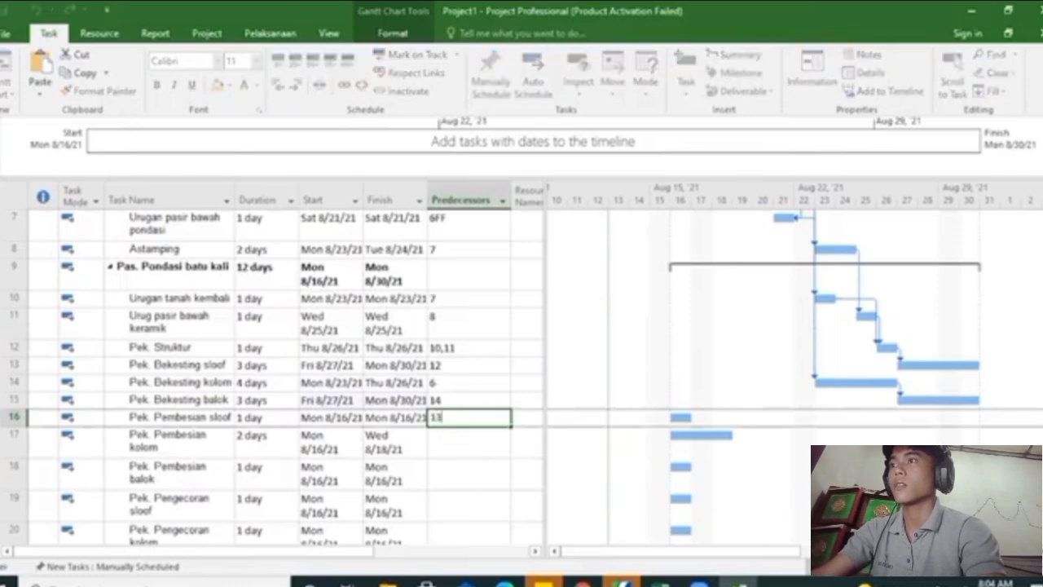
{"action": "type", "text": ",14"}
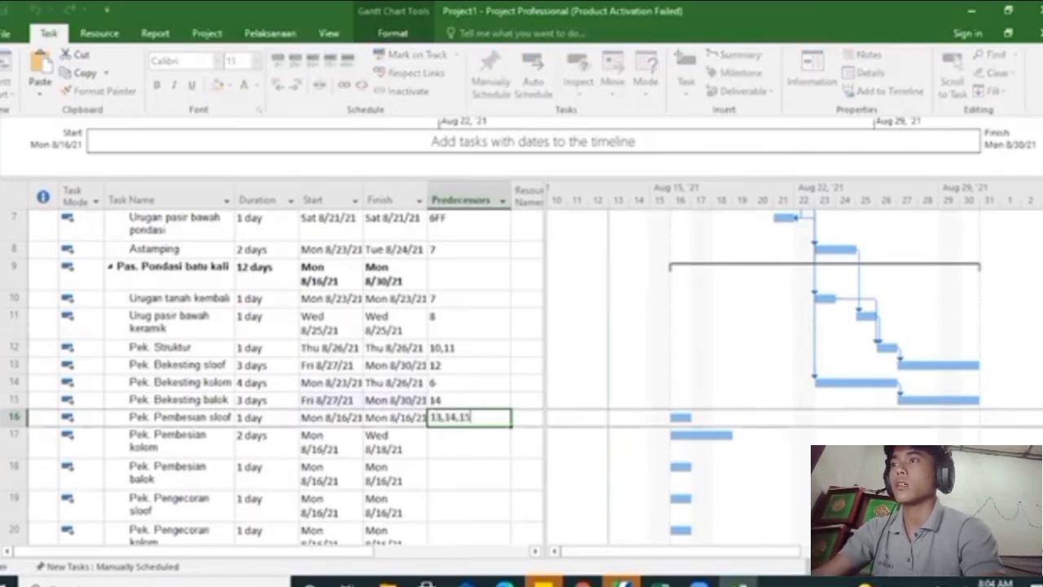
{"action": "type", "text": ",15"}
{"action": "key", "text": "Return"}
Set the predecessor of Pek. Pembesian kolom to task 16
{"action": "scroll", "coordinate": [469, 407], "scroll_direction": "down", "scroll_amount": 1}
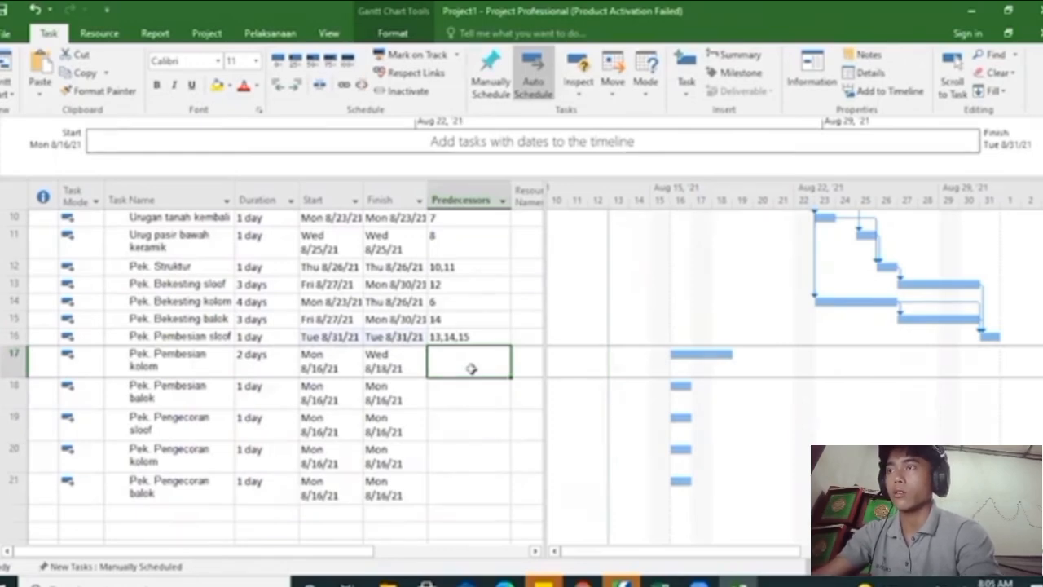
{"action": "type", "text": "16f"}
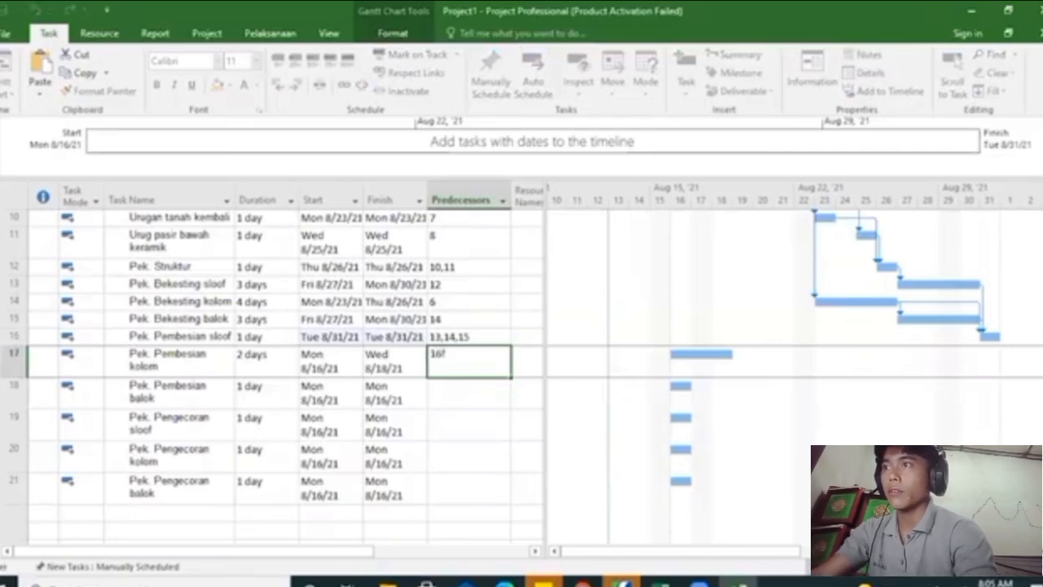
{"action": "key", "text": "Return"}
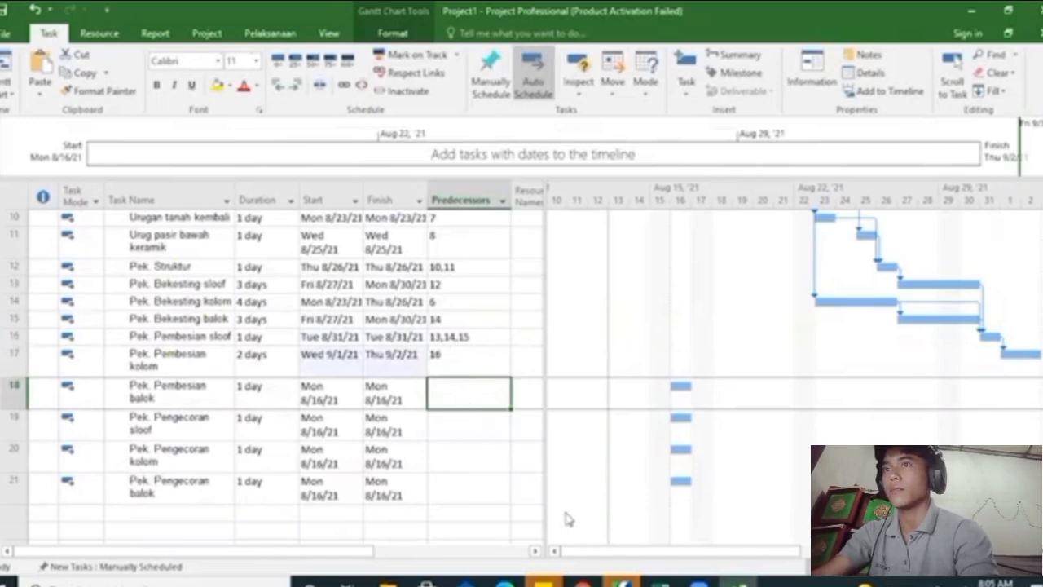
Link Pek. Pembesian balok to task 17 with an overlapping finish-to-start predecessor of 17FS-50%
{"action": "left_click_drag", "start_coordinate": [661, 559], "coordinate": [745, 538]}
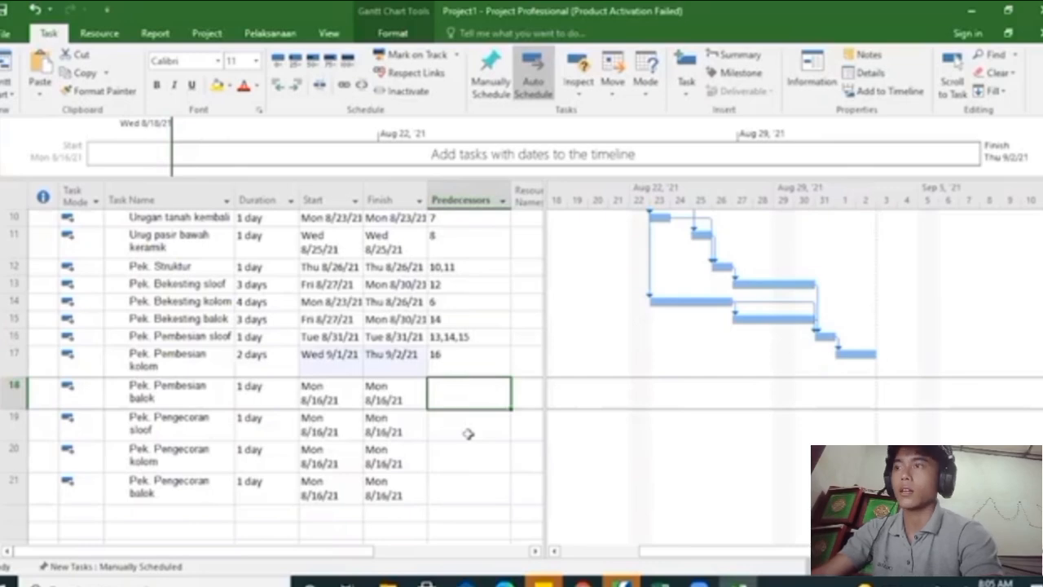
{"action": "type", "text": "17"}
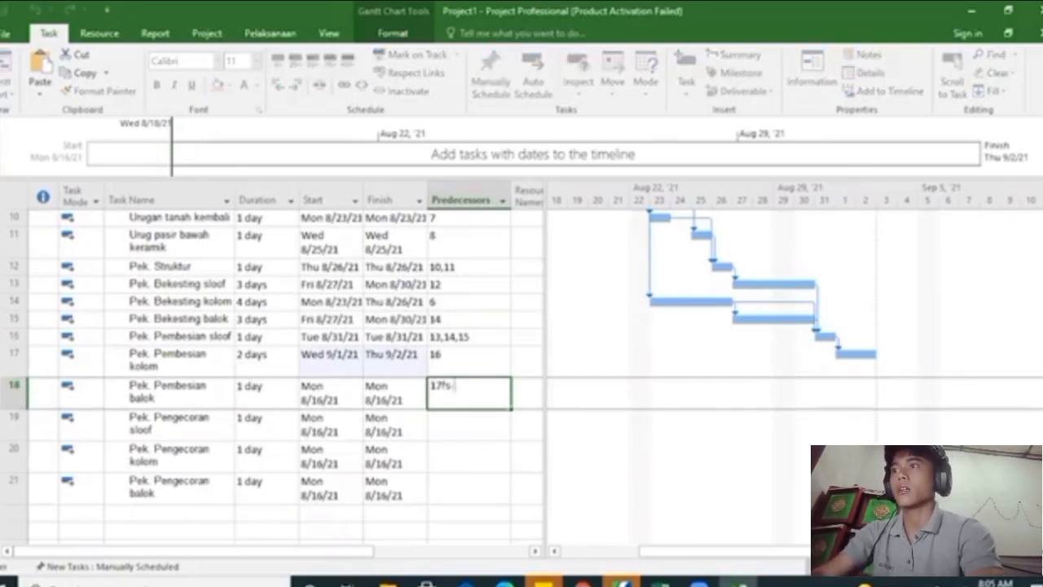
{"action": "type", "text": "fs-50"}
{"action": "left_click", "coordinate": [465, 431]}
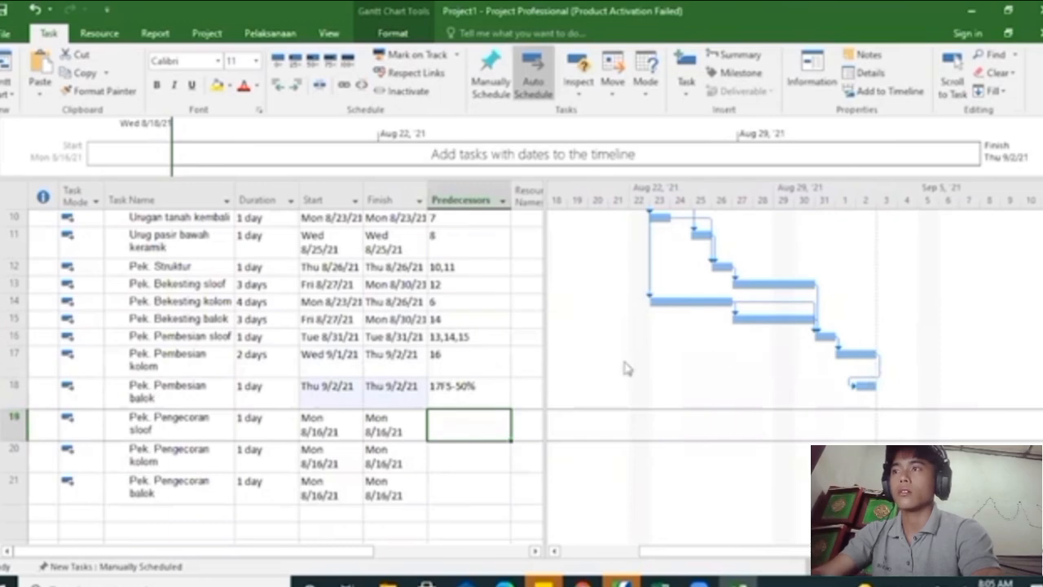
{"action": "left_click", "coordinate": [164, 396]}
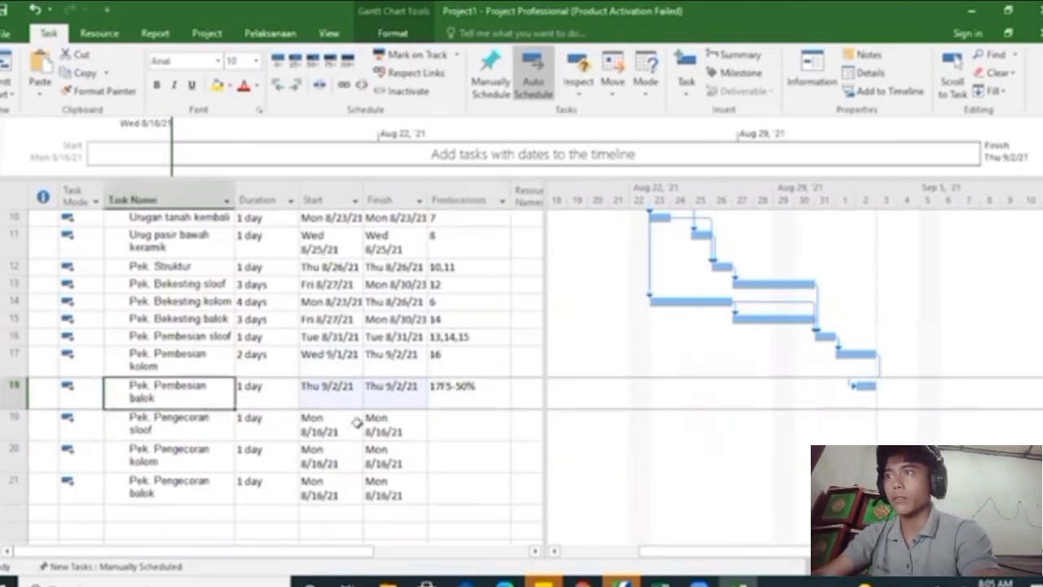
Link Pek. Pengecoran sloof to task 18 with a finish-to-start predecessor and a lag of 2 days (18FS+2)
{"action": "left_click", "coordinate": [461, 431]}
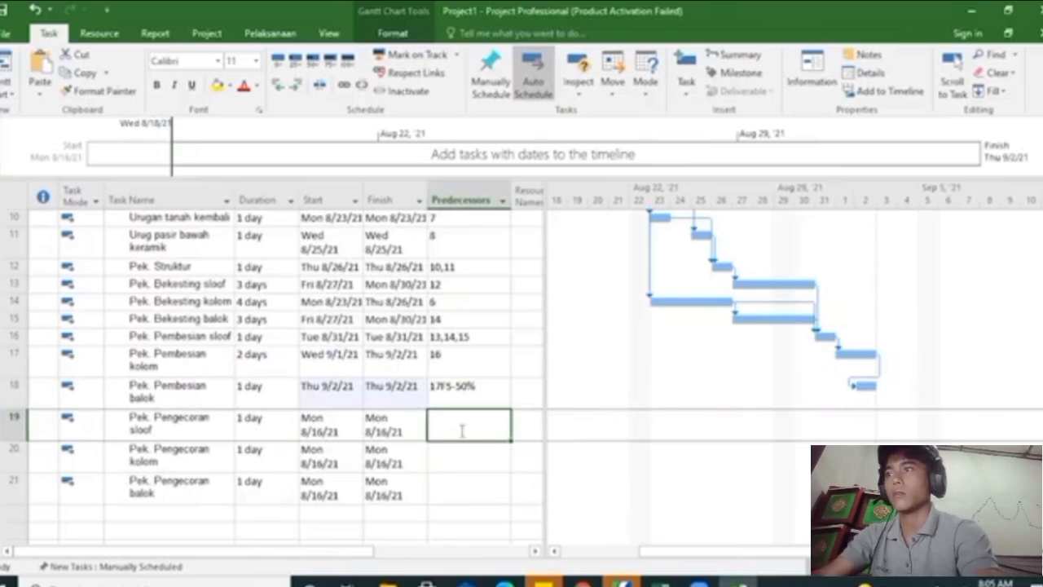
{"action": "type", "text": "18"}
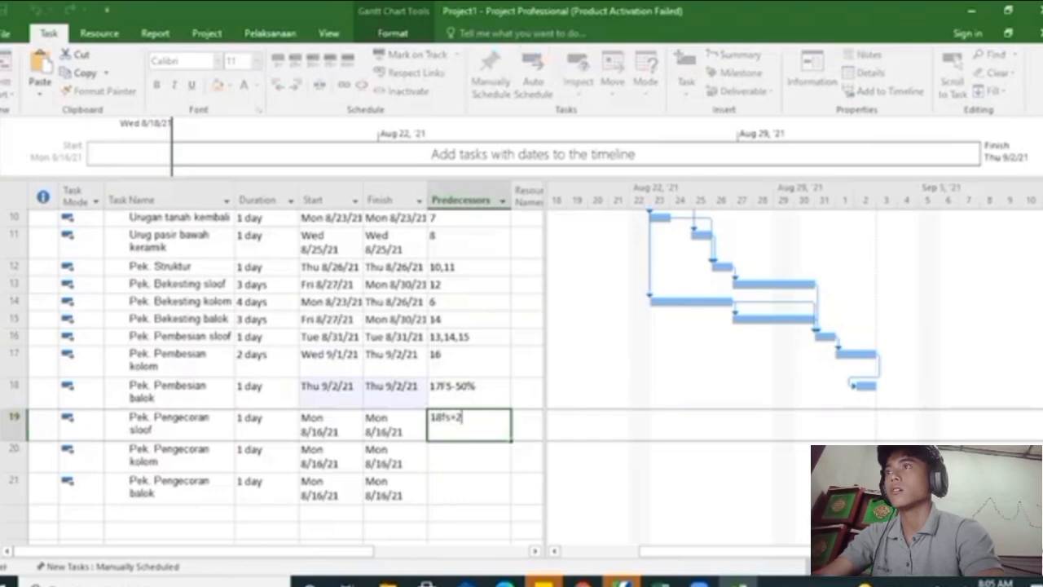
{"action": "type", "text": "fs+2"}
{"action": "key", "text": "Return"}
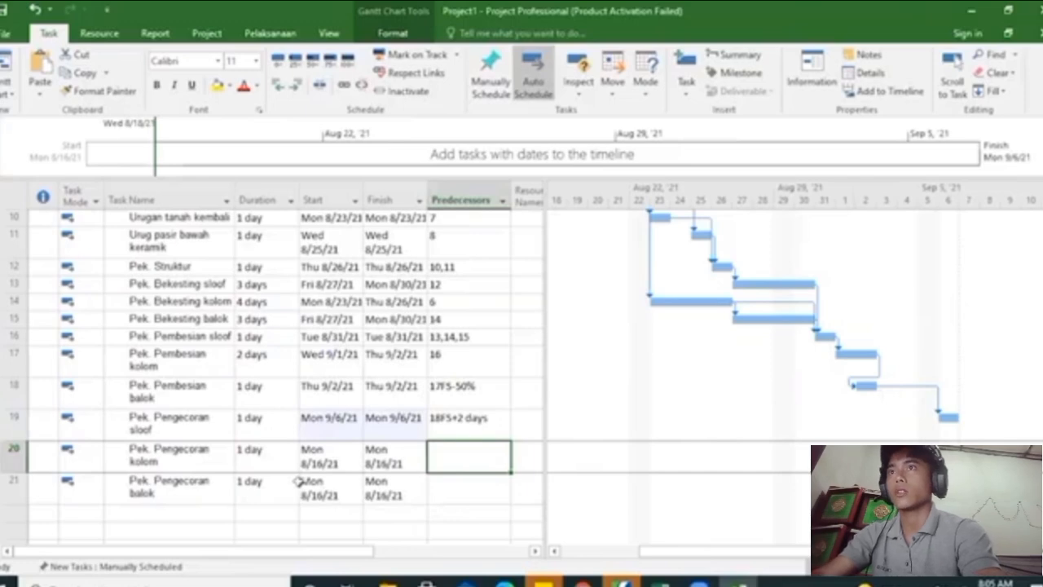
Set the predecessor of Pek. Pengecoran kolom to task 19 and of Pek. Pengecoran balok to task 20
{"action": "type", "text": "19"}
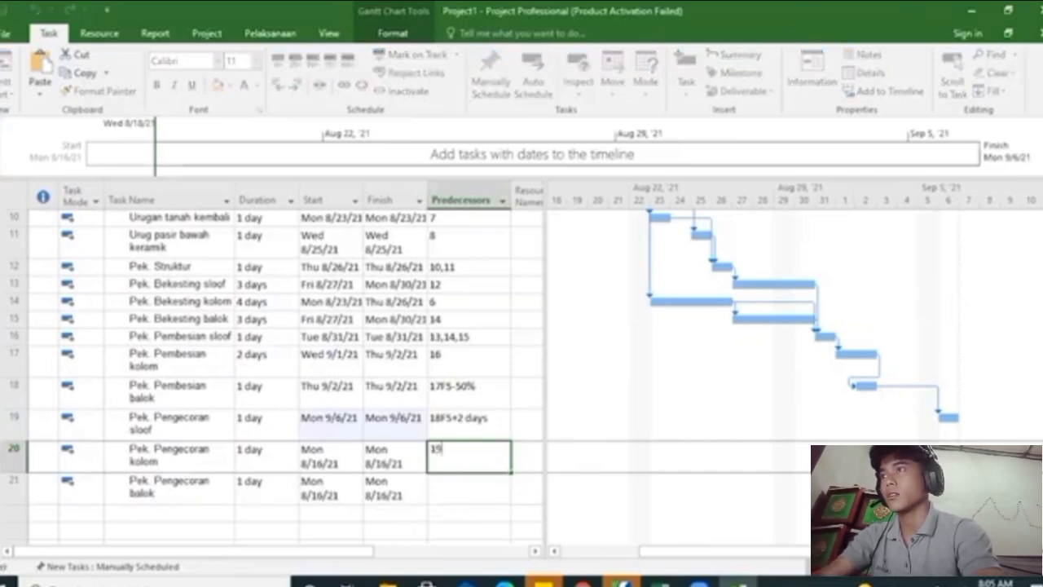
{"action": "key", "text": "Return"}
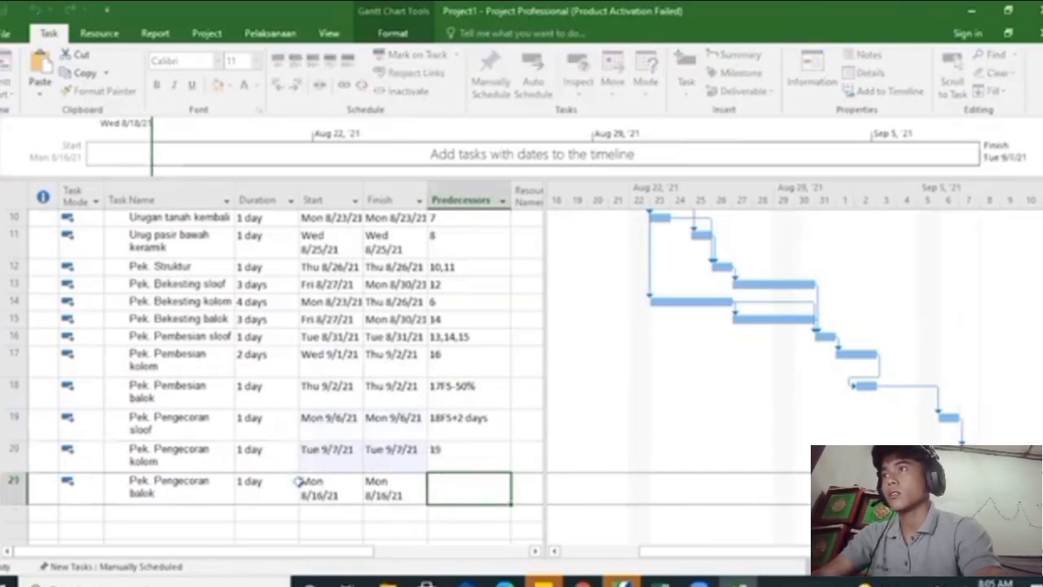
{"action": "type", "text": "20"}
{"action": "key", "text": "Return"}
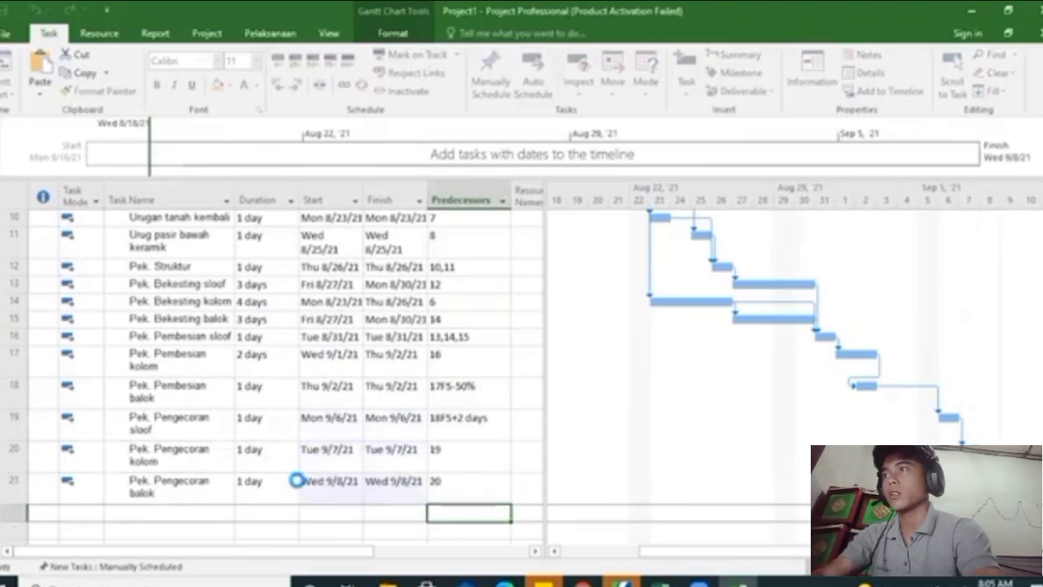
Display the project summary task and highlight the critical tasks in the Gantt chart
{"action": "scroll", "coordinate": [465, 385], "scroll_direction": "up", "scroll_amount": 5}
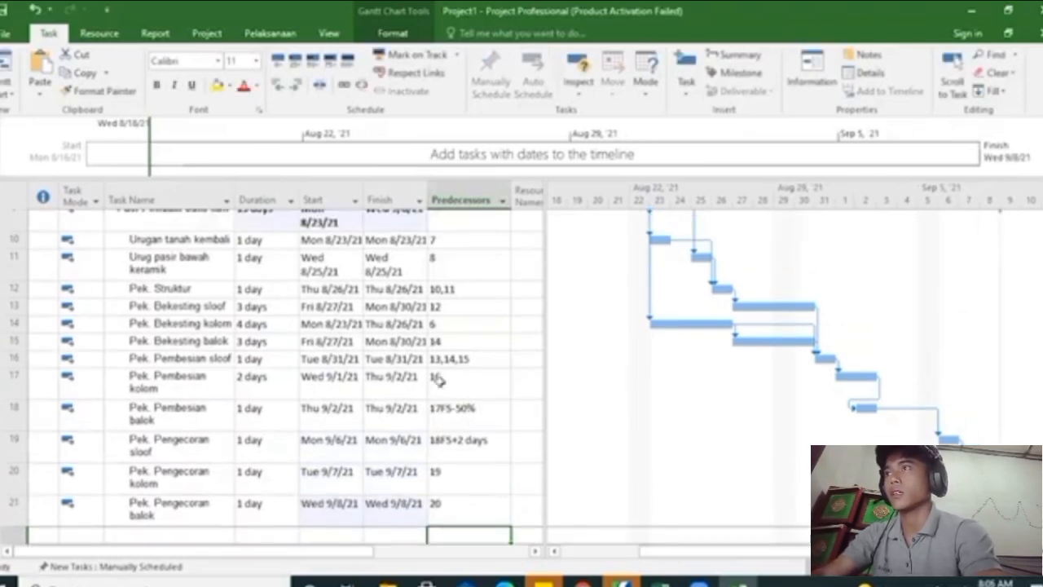
{"action": "left_click", "coordinate": [395, 35]}
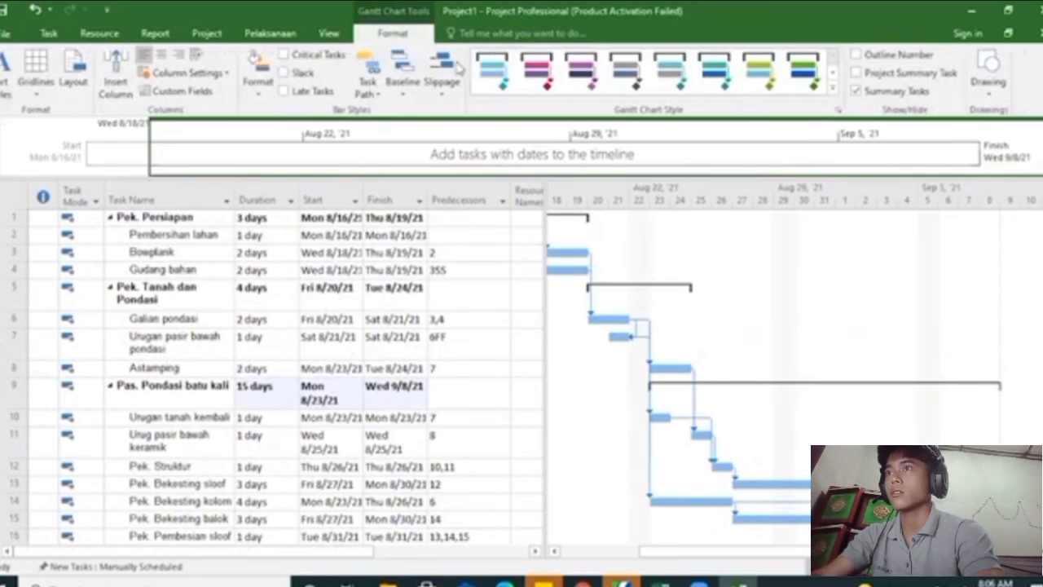
{"action": "left_click", "coordinate": [895, 73]}
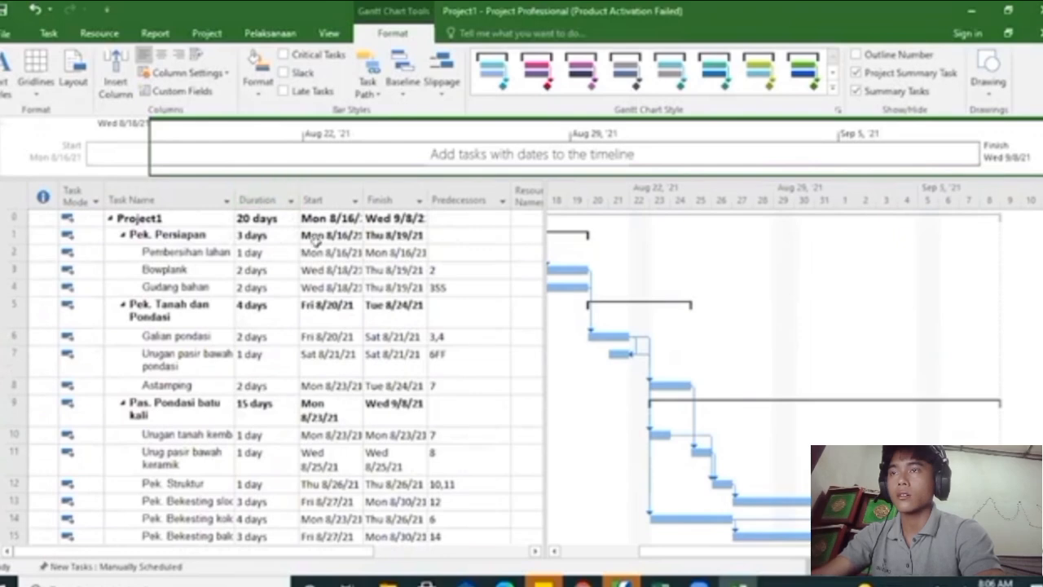
{"action": "left_click", "coordinate": [285, 54]}
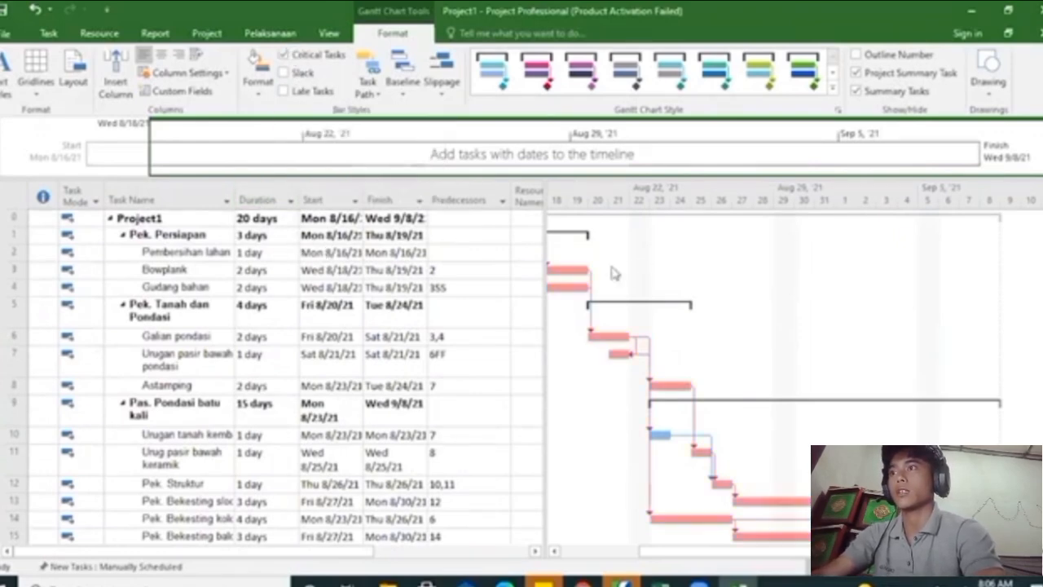
{"action": "left_click_drag", "start_coordinate": [699, 562], "coordinate": [588, 542]}
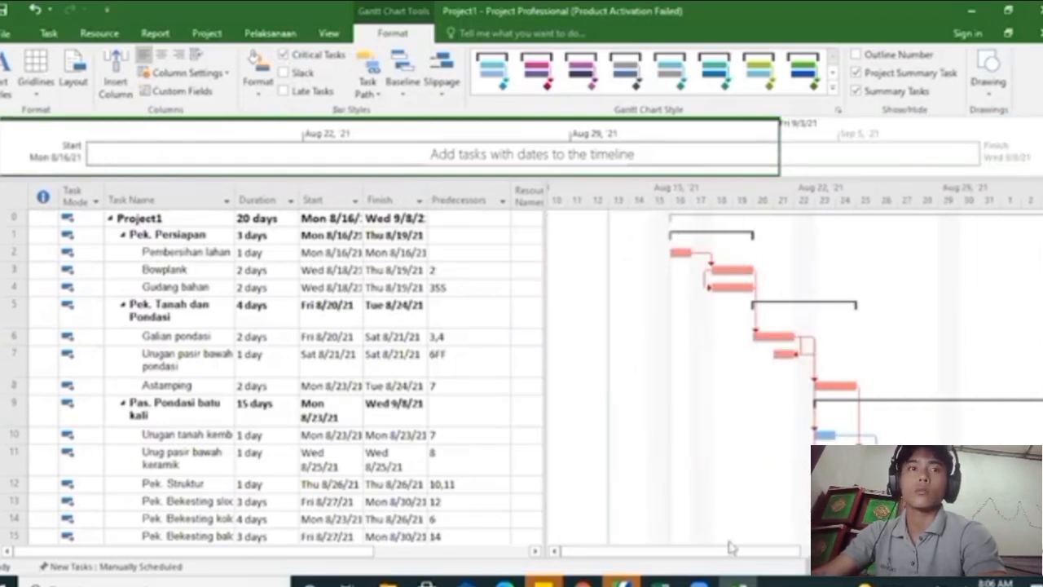
{"action": "left_click_drag", "start_coordinate": [716, 557], "coordinate": [762, 556]}
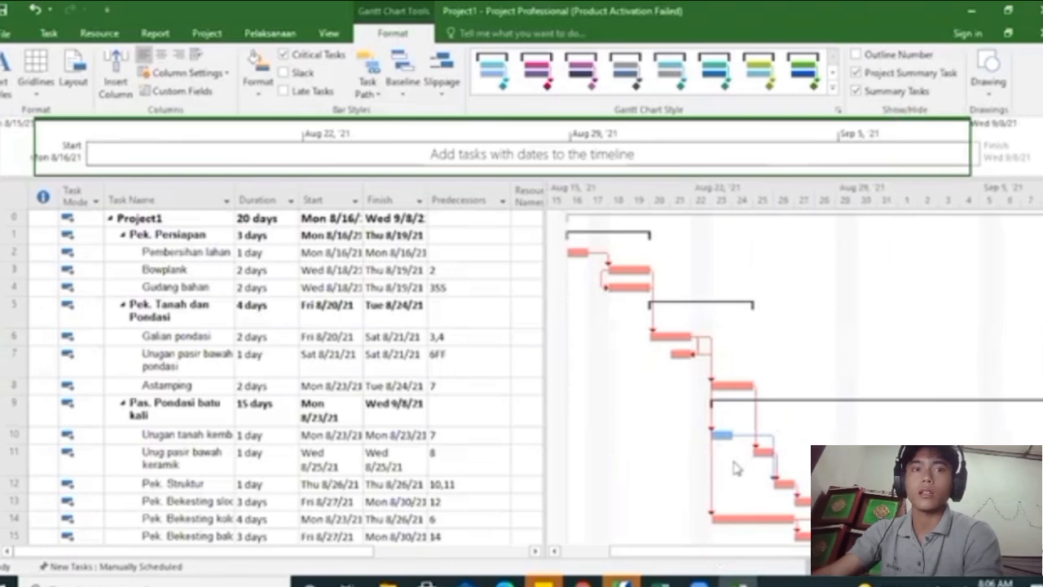
{"action": "scroll", "coordinate": [794, 440], "scroll_direction": "down", "scroll_amount": 3}
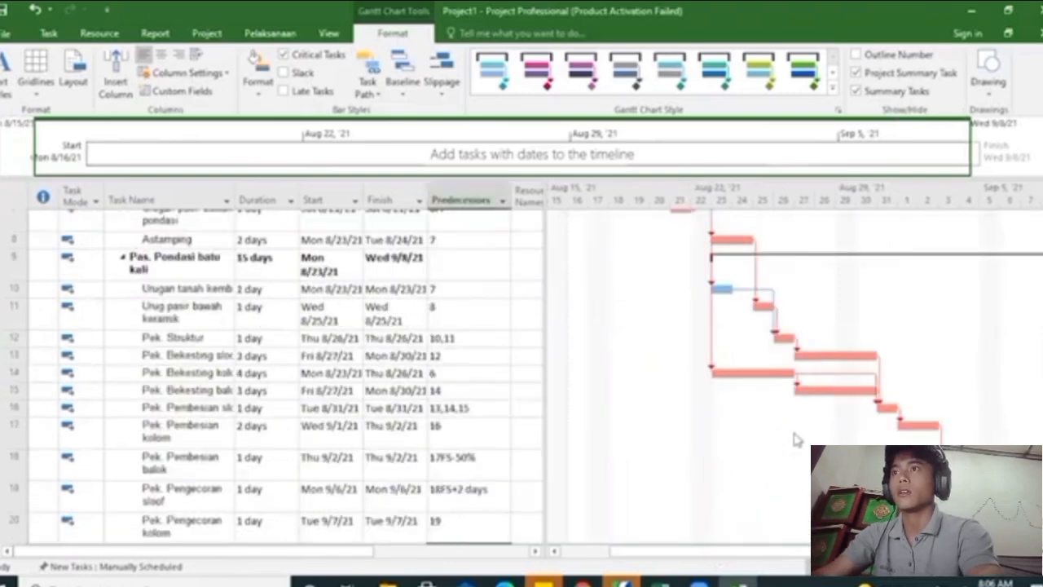